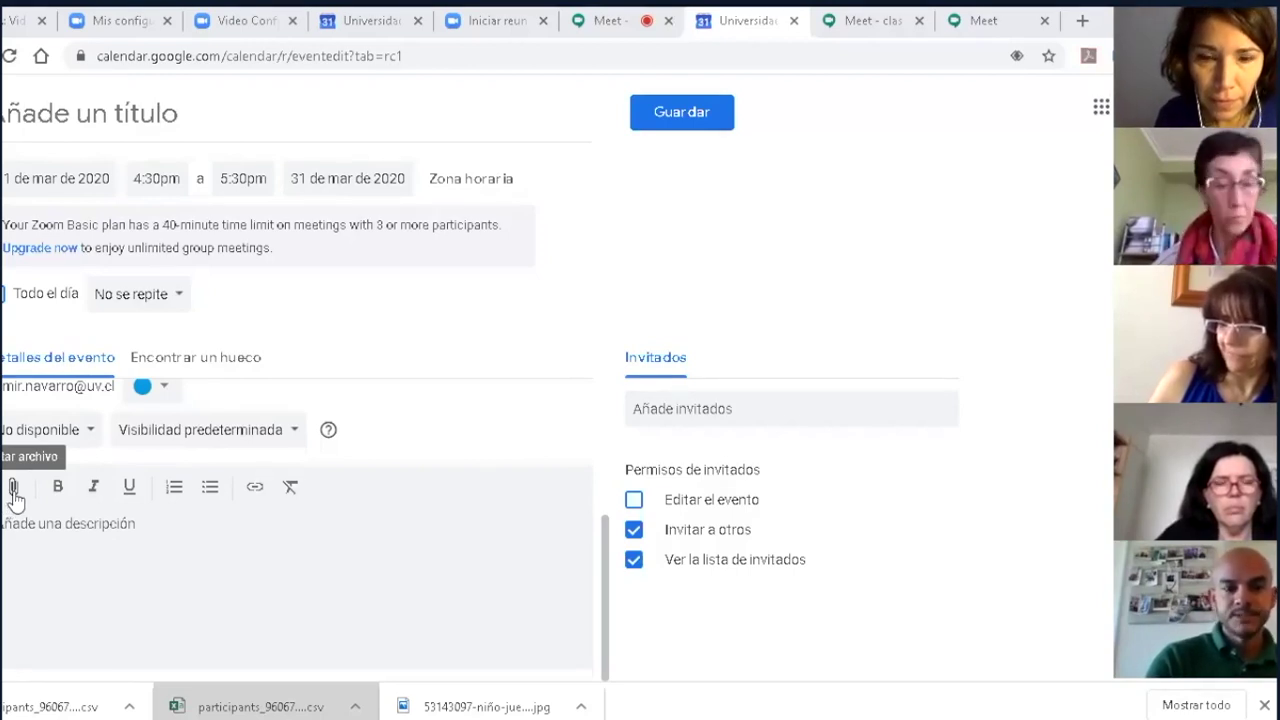
# Start a file upload as an attachment to the event and choose manual teams UV.ppt from the Documentos folder.
pyautogui.click(14, 494)
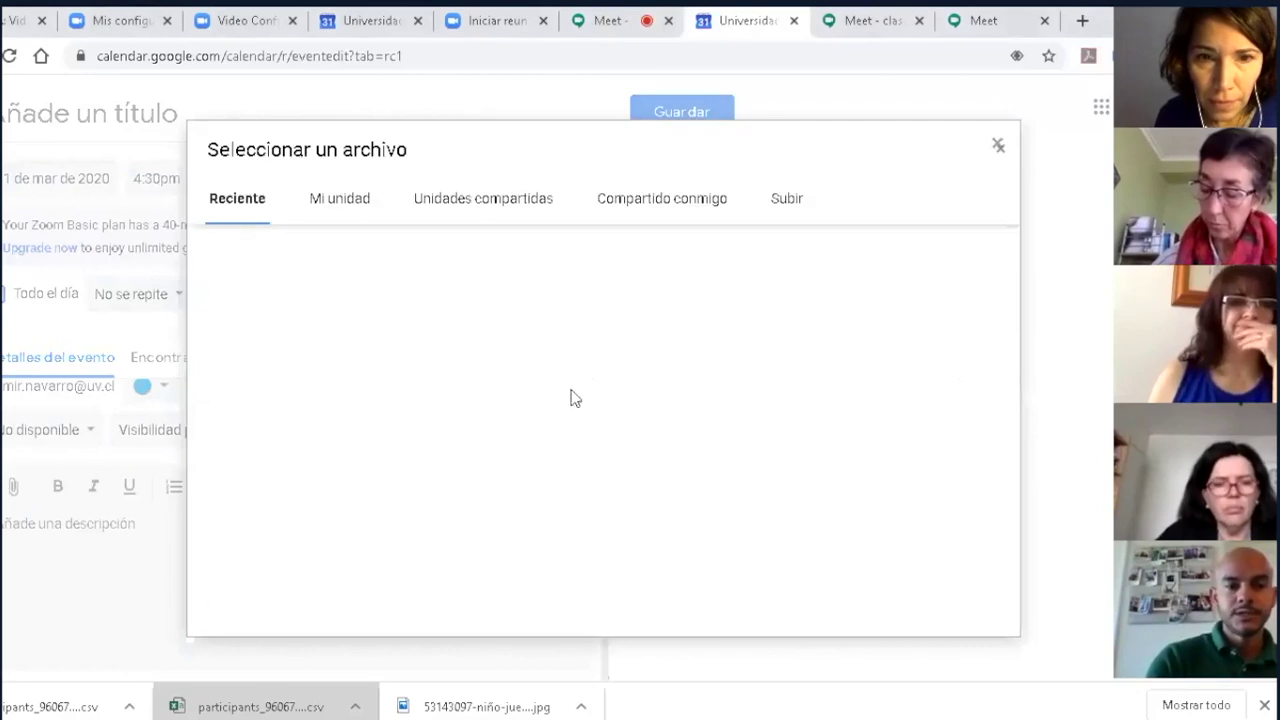
pyautogui.click(344, 206)
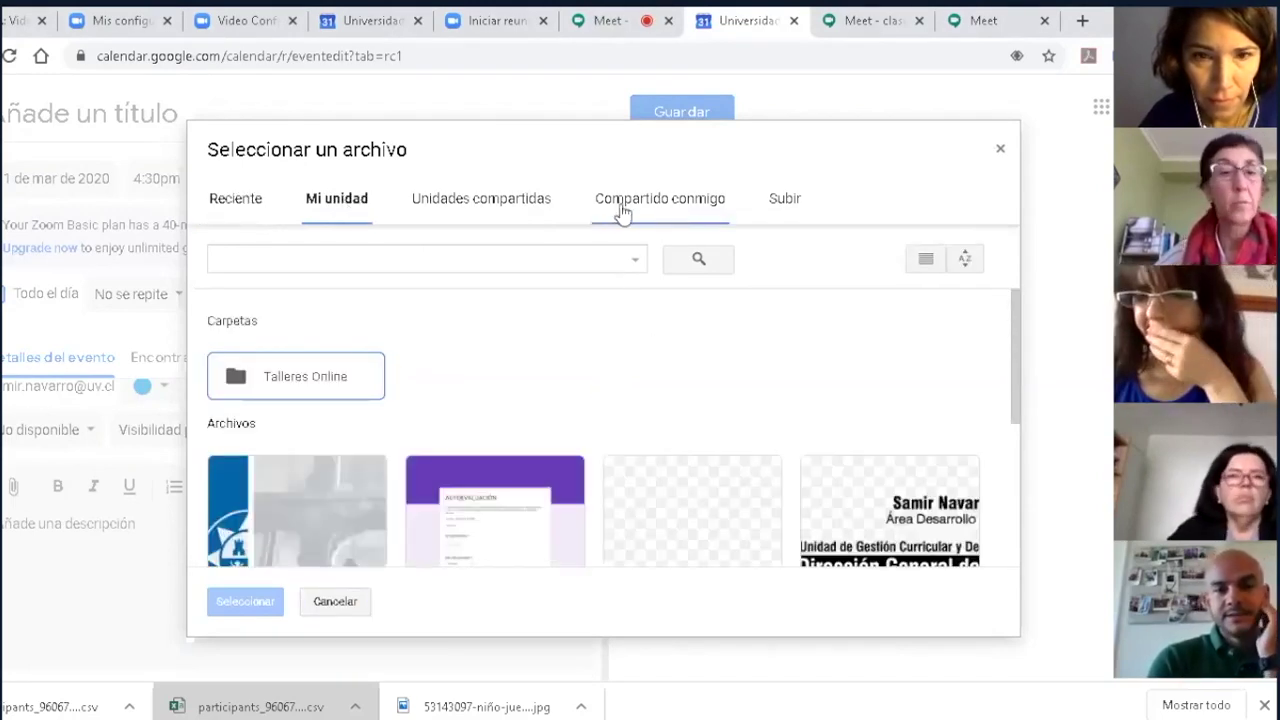
pyautogui.click(800, 204)
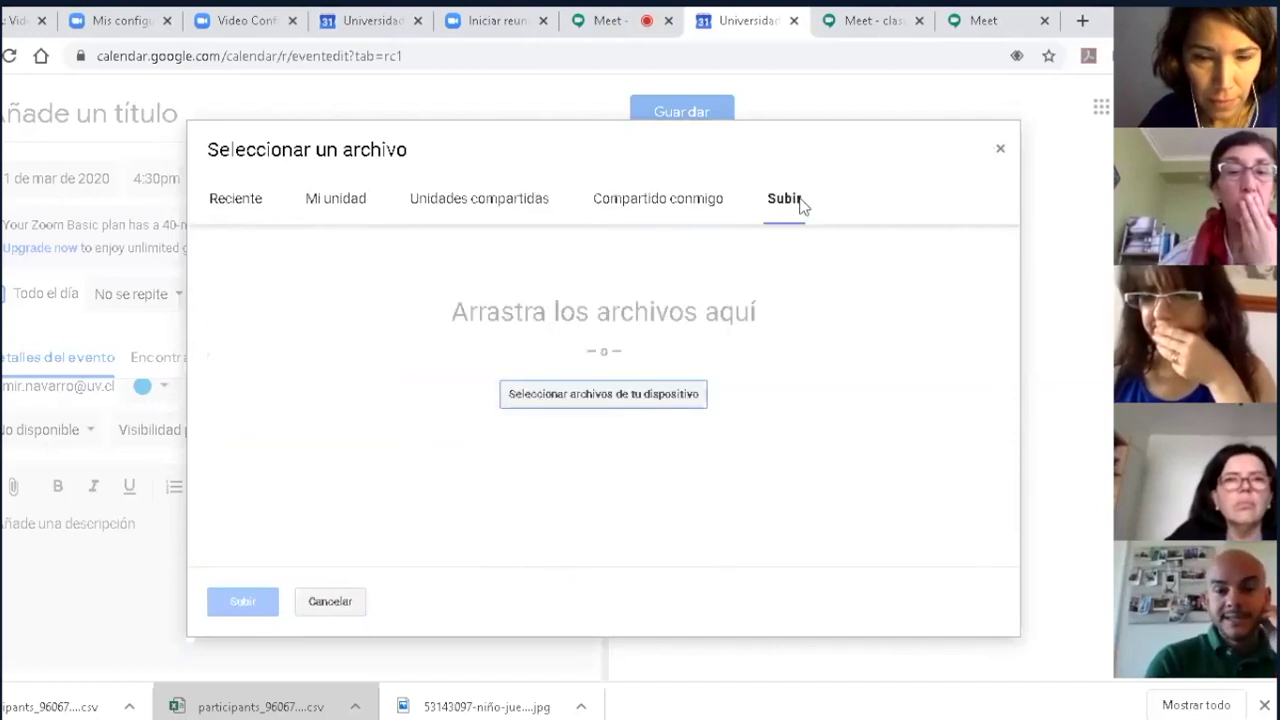
pyautogui.click(634, 415)
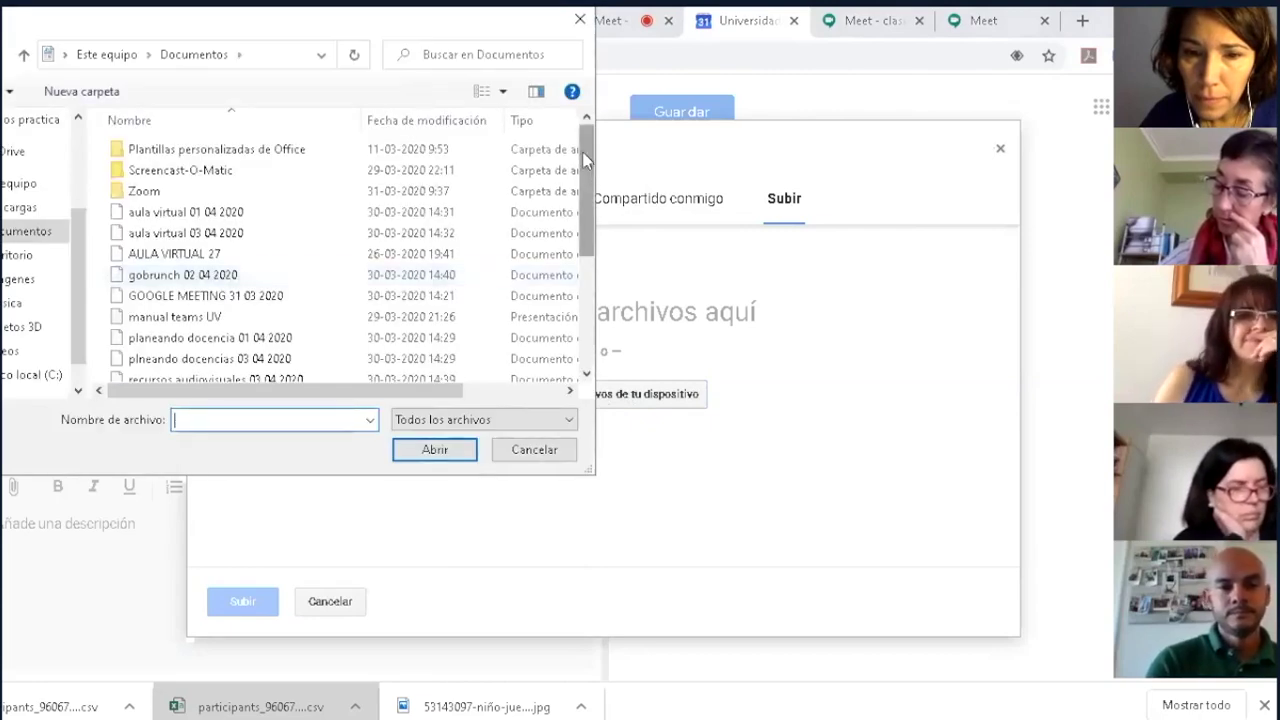
pyautogui.click(317, 316)
pyautogui.click(447, 455)
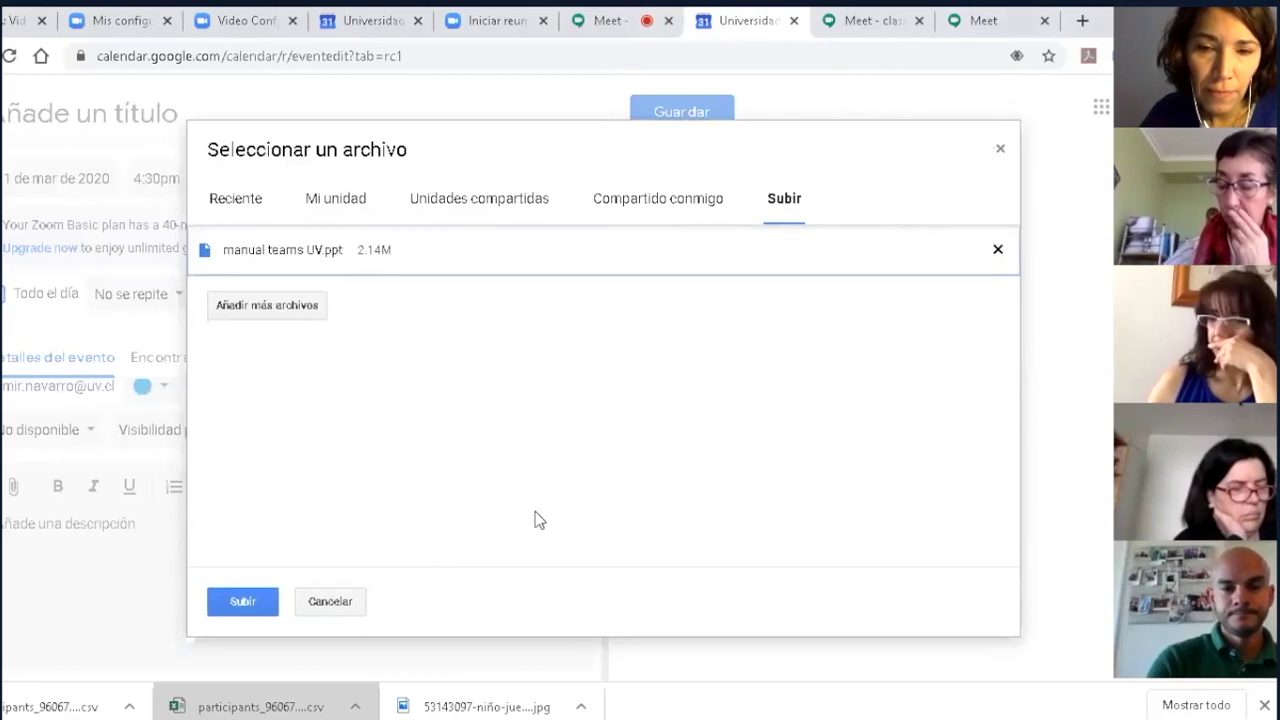
# Add ZOOOM 31 03 2020.docx from the Documentos folder to the files for upload.
pyautogui.click(298, 307)
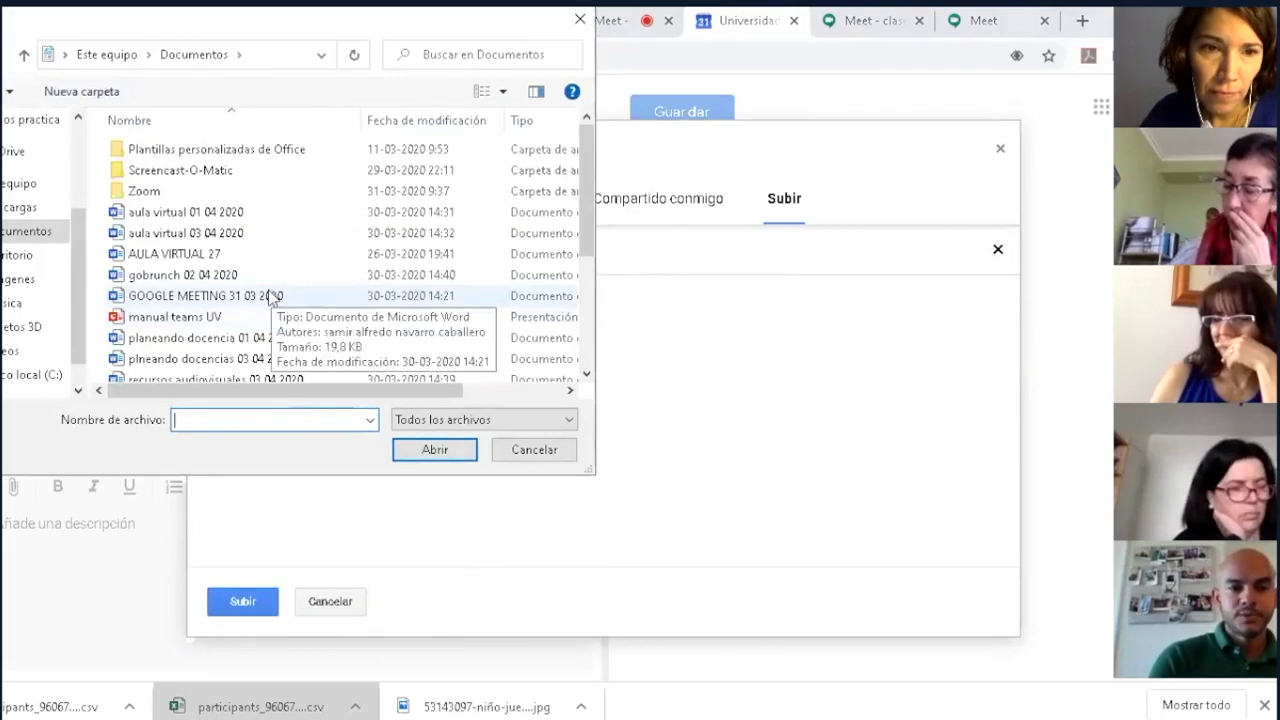
pyautogui.moveTo(592, 208); pyautogui.dragTo(593, 325)
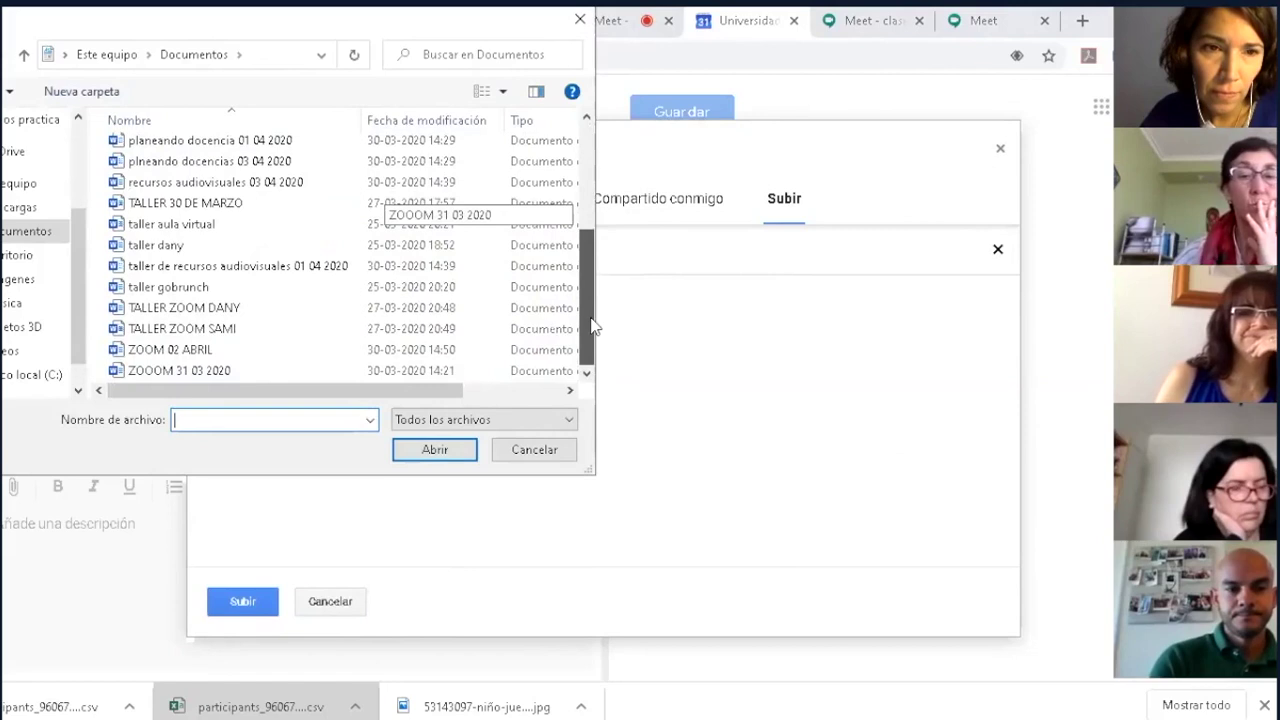
pyautogui.click(256, 372)
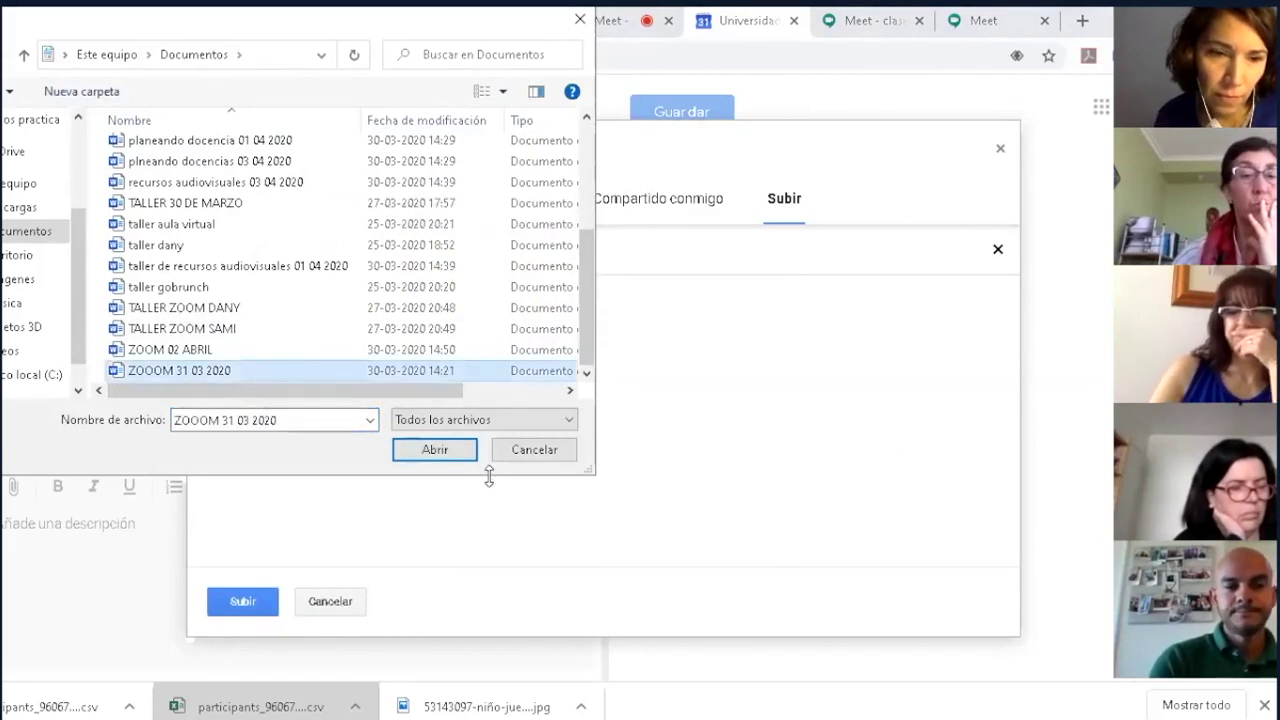
pyautogui.click(436, 451)
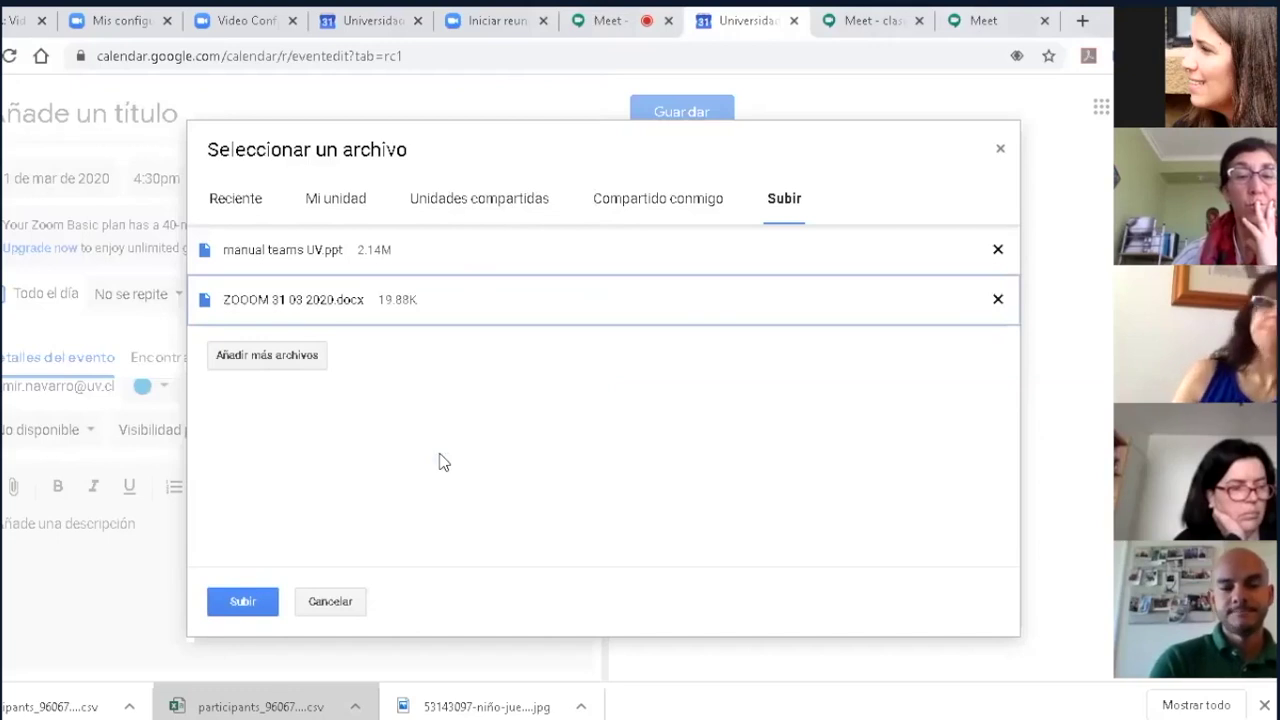
# Add Tutorial_GoBrunch_v1.01.pdf from the Descargas folder and upload all the chosen files to the event.
pyautogui.click(283, 362)
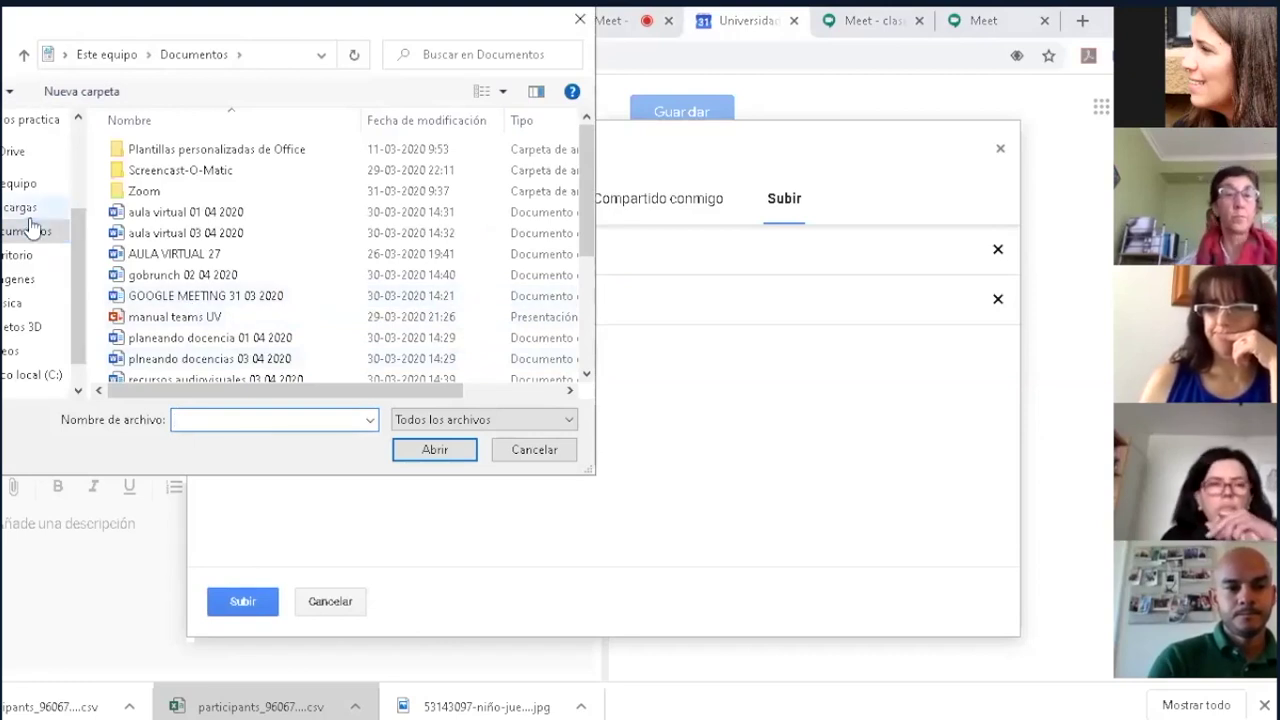
pyautogui.click(26, 208)
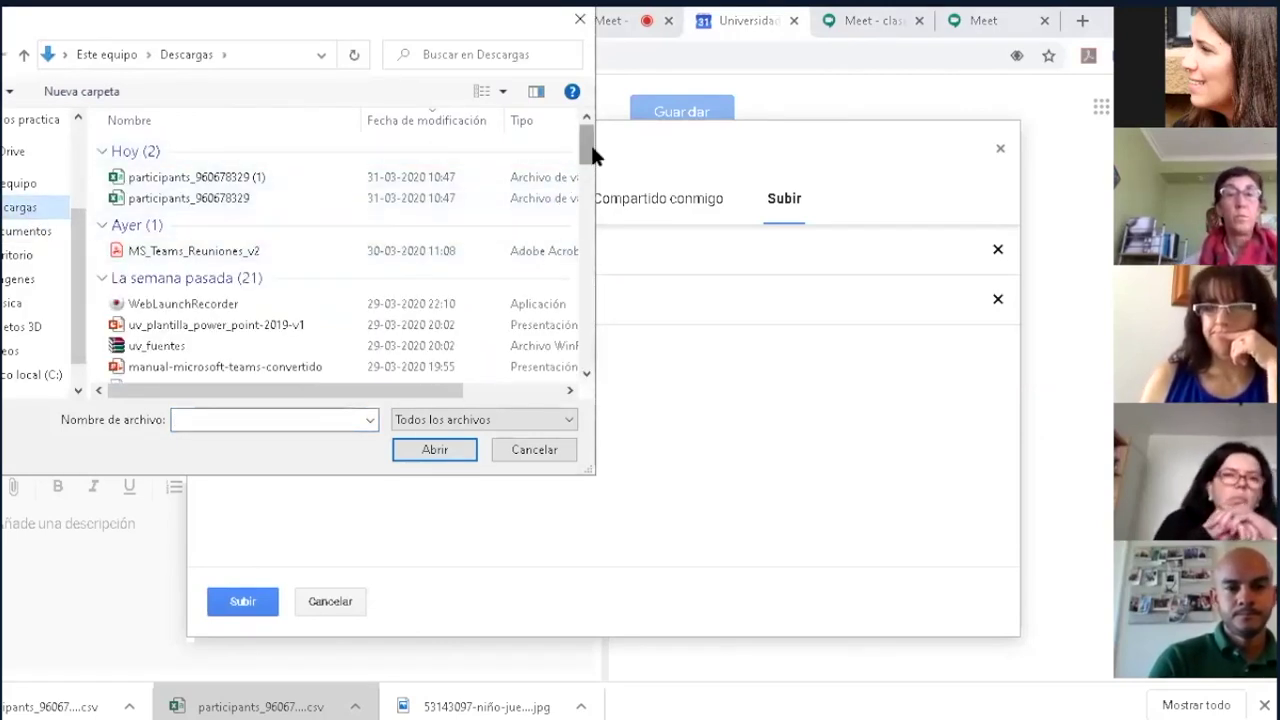
pyautogui.moveTo(592, 155); pyautogui.dragTo(603, 198)
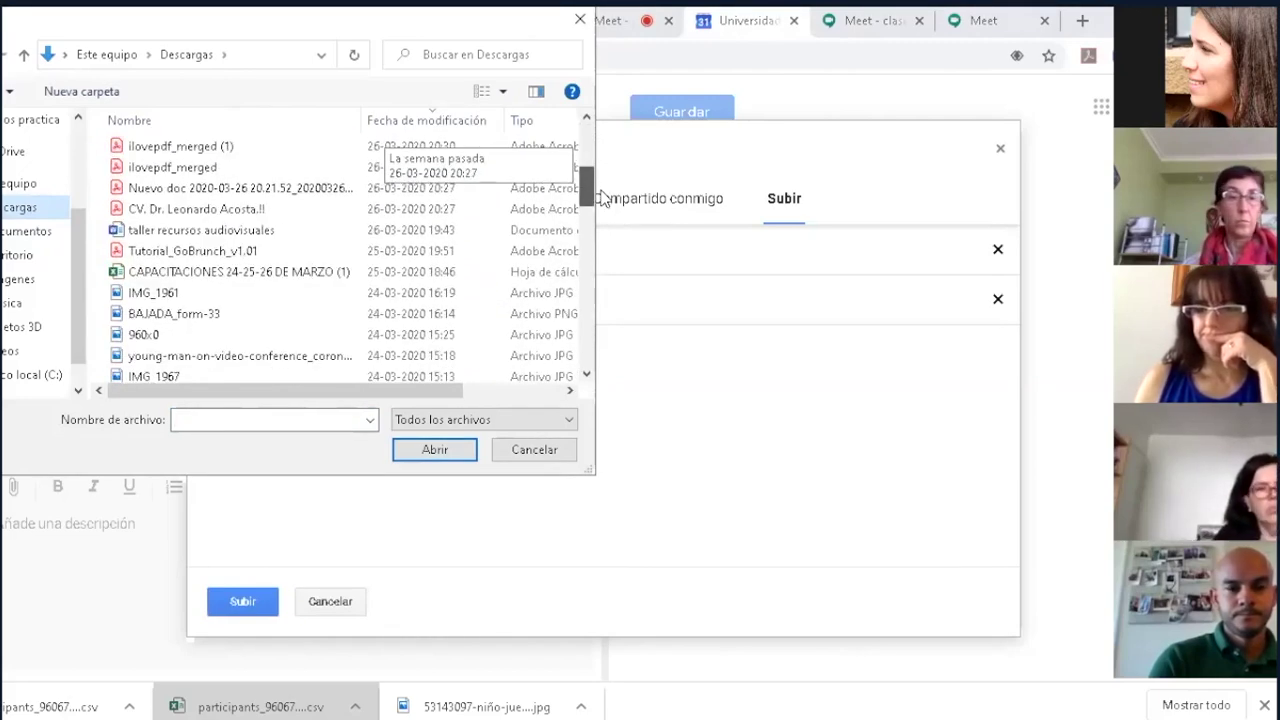
pyautogui.click(395, 257)
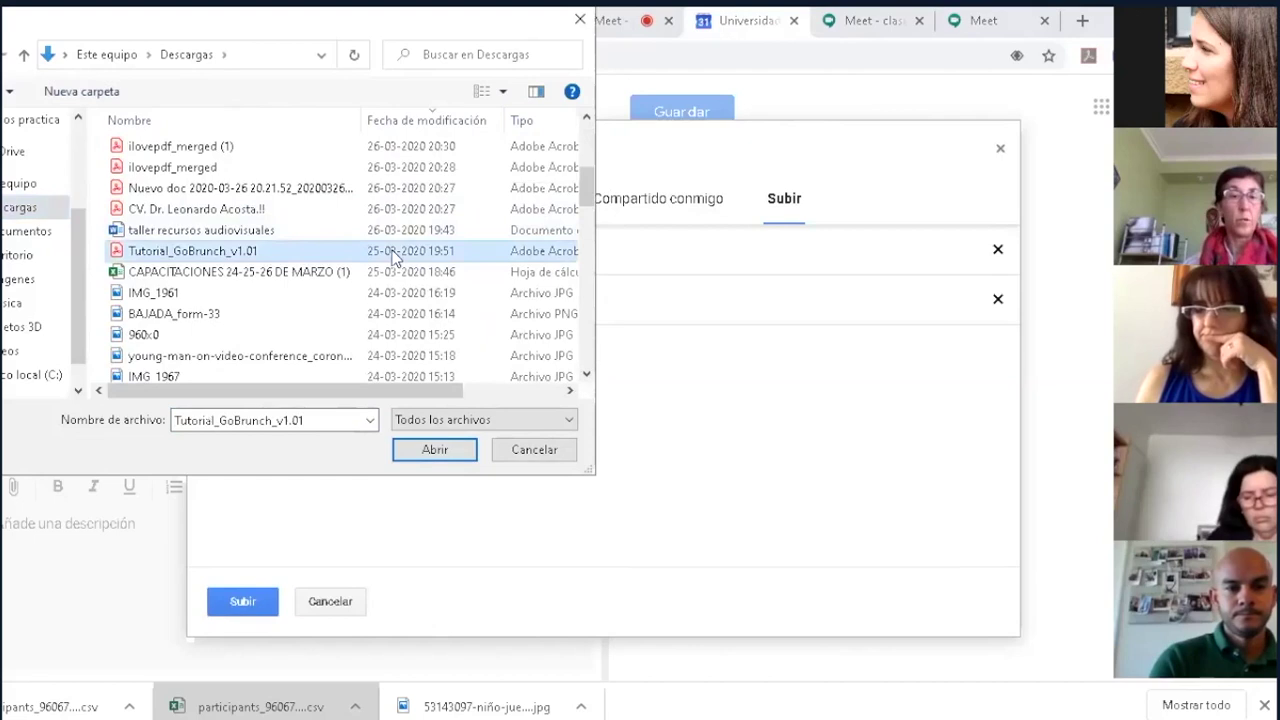
pyautogui.click(447, 450)
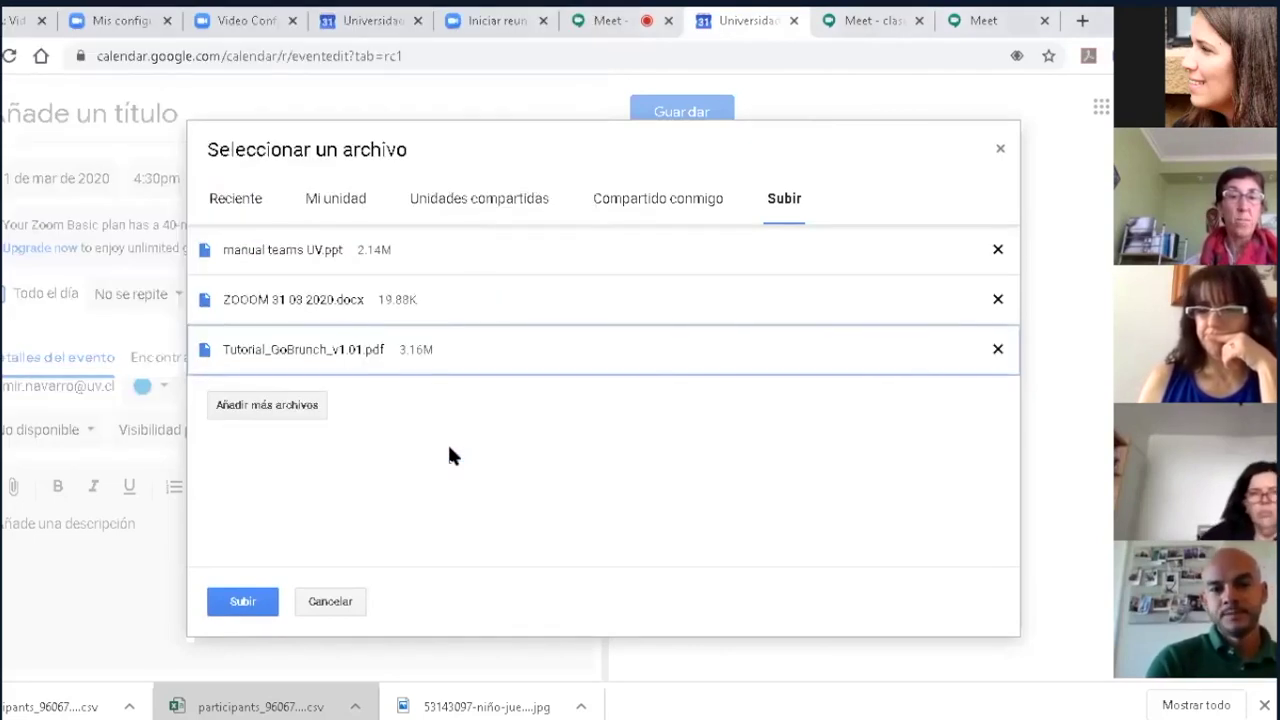
pyautogui.click(243, 605)
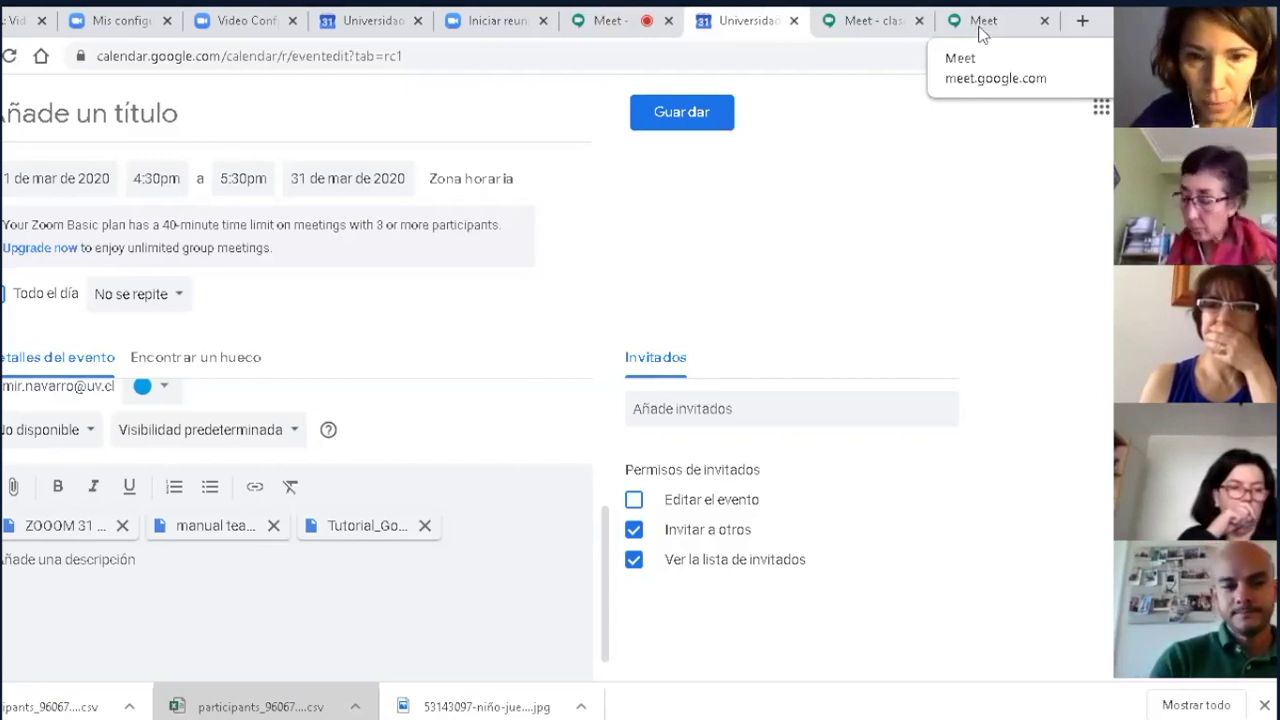
# Open YouTube's home page in a new browser tab.
pyautogui.click(1083, 20)
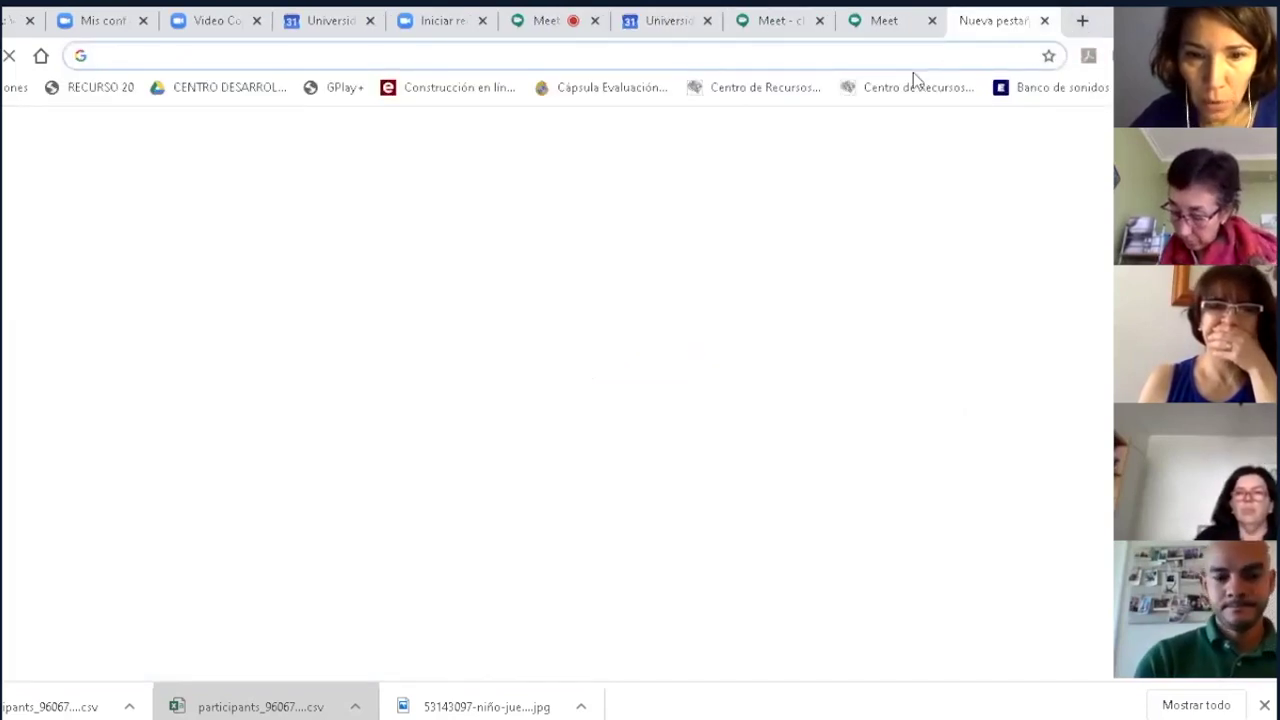
pyautogui.write('youtube.com/?hl=es-419&gl=CL')
pyautogui.press('Return')
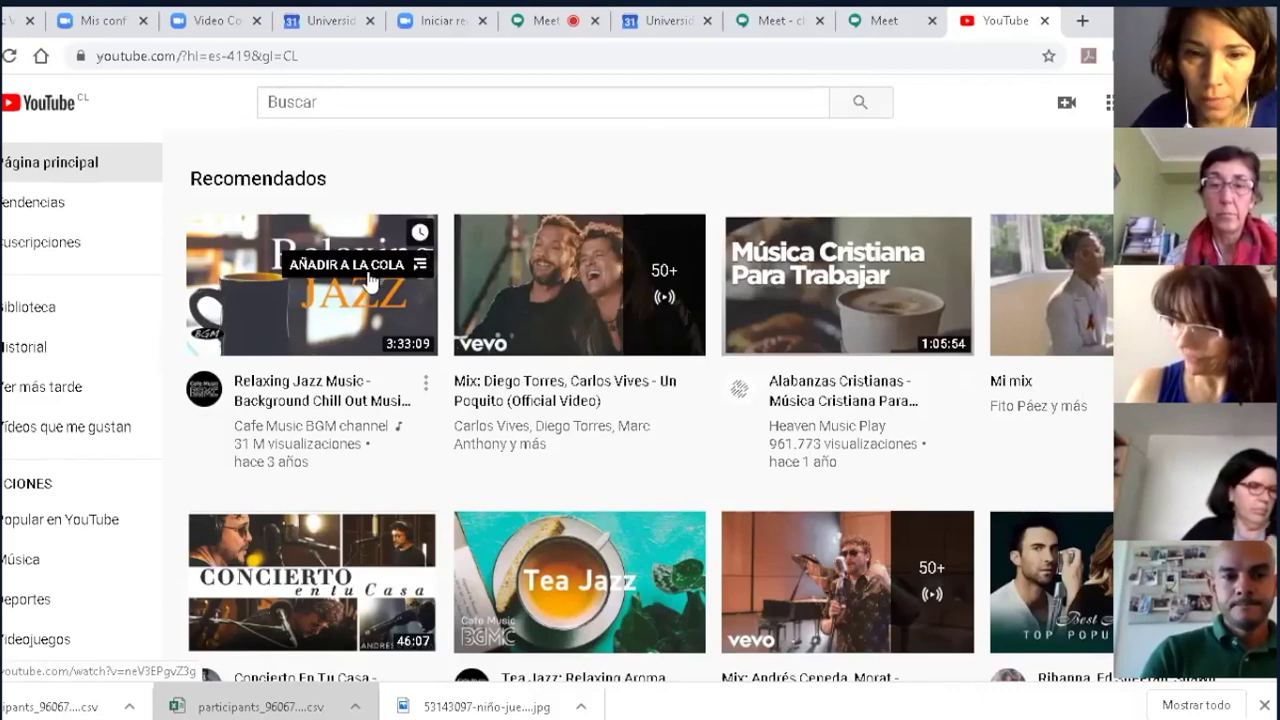
# Play the recommended video "Relaxing Jazz Music - Background Chill Out Music" and skip its advertisement.
pyautogui.click(364, 316)
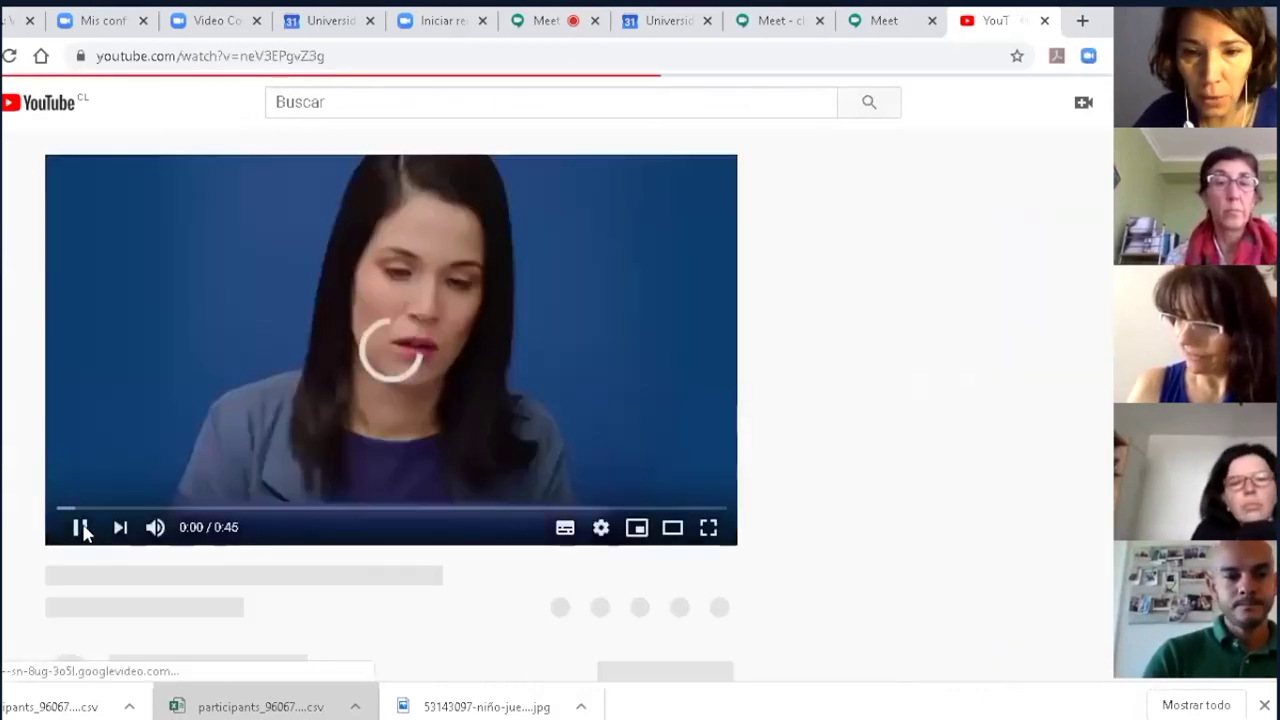
pyautogui.click(80, 528)
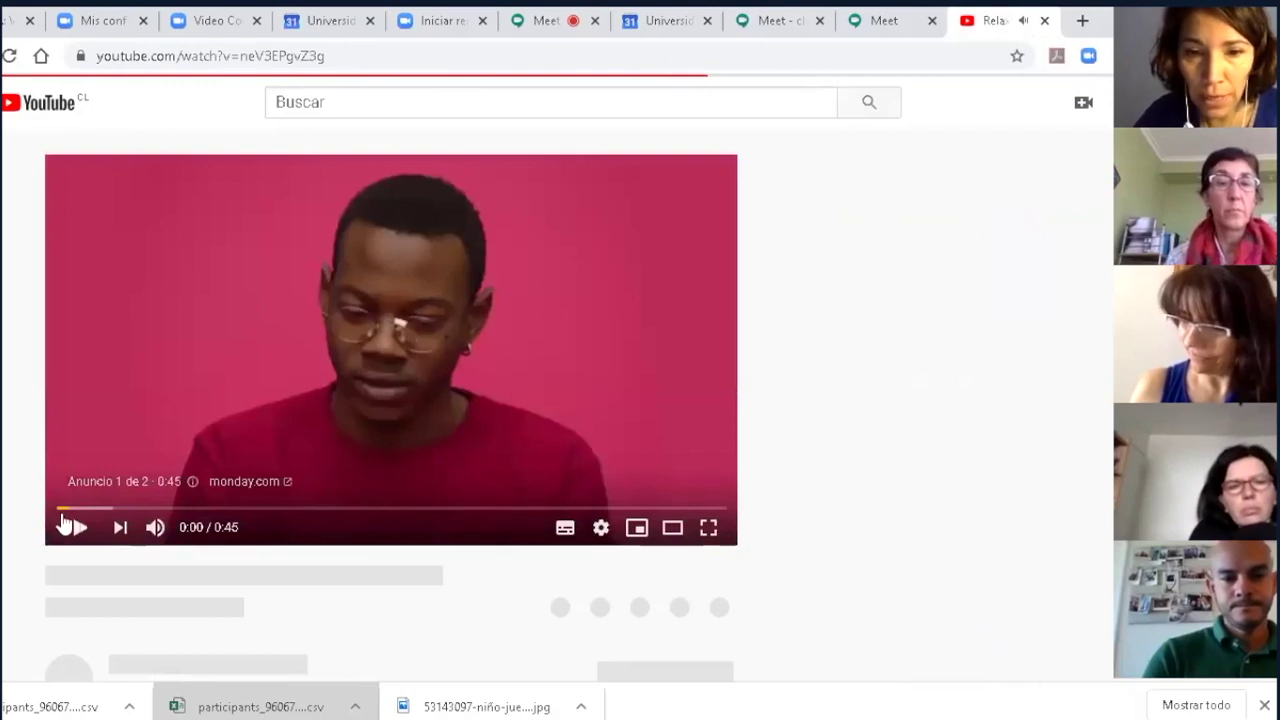
pyautogui.click(146, 528)
pyautogui.click(68, 530)
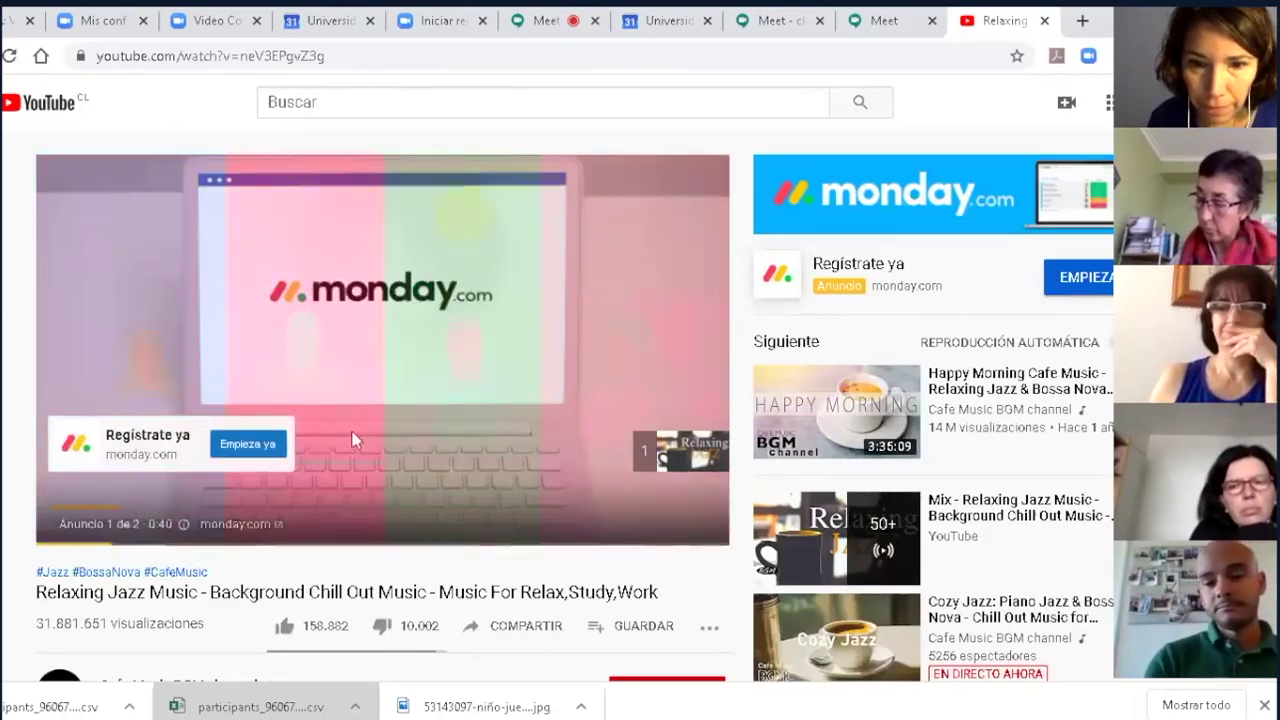
pyautogui.click(652, 449)
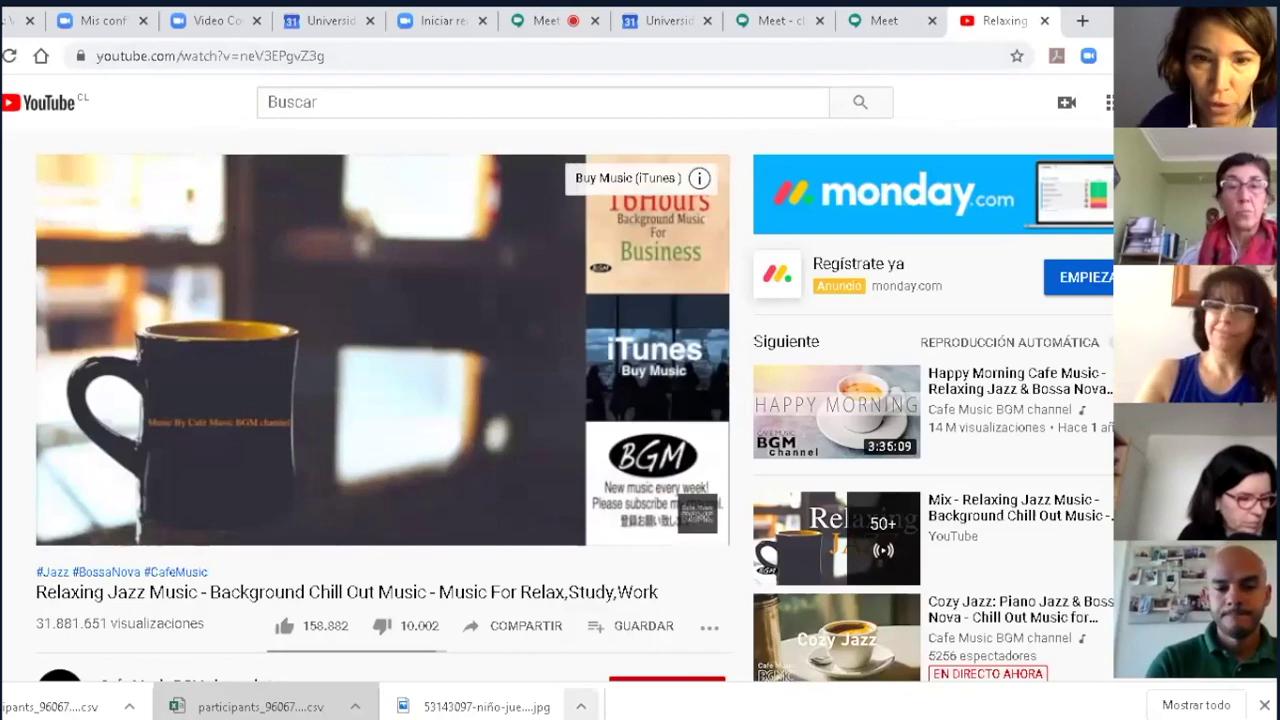
# Switch back to the unsaved Google Calendar event and title it "clase 1".
pyautogui.click(880, 24)
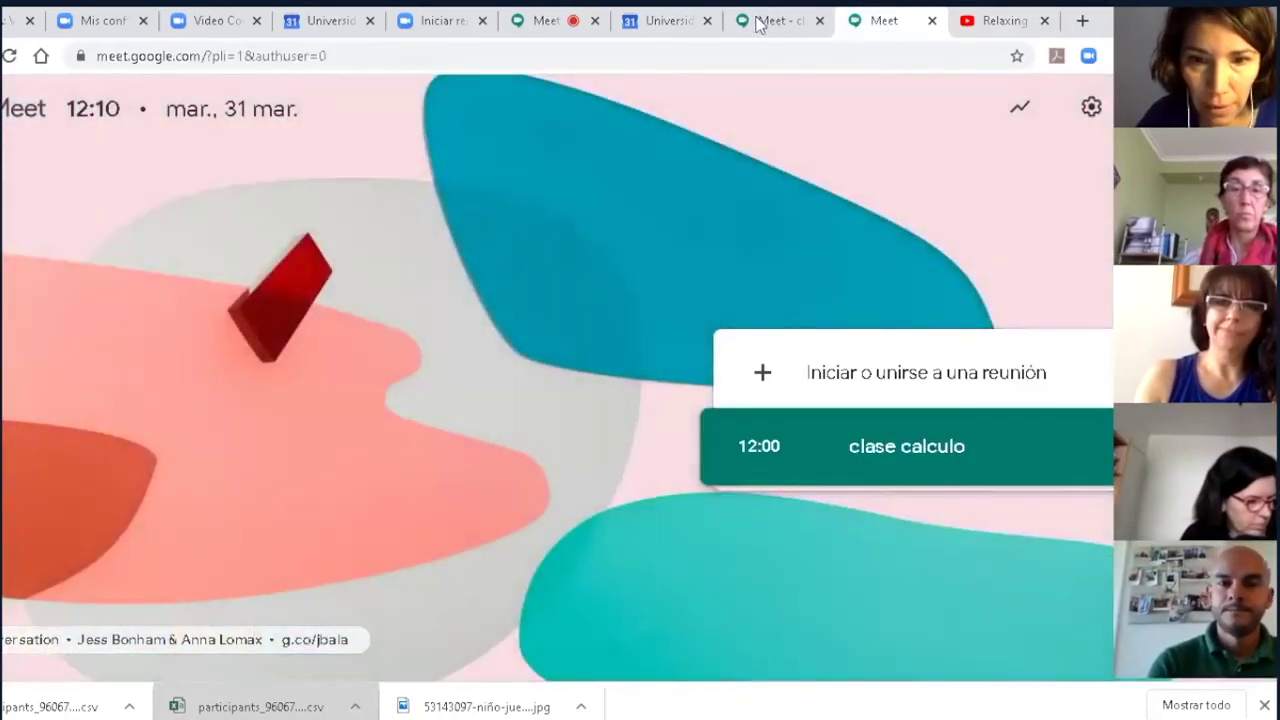
pyautogui.click(665, 21)
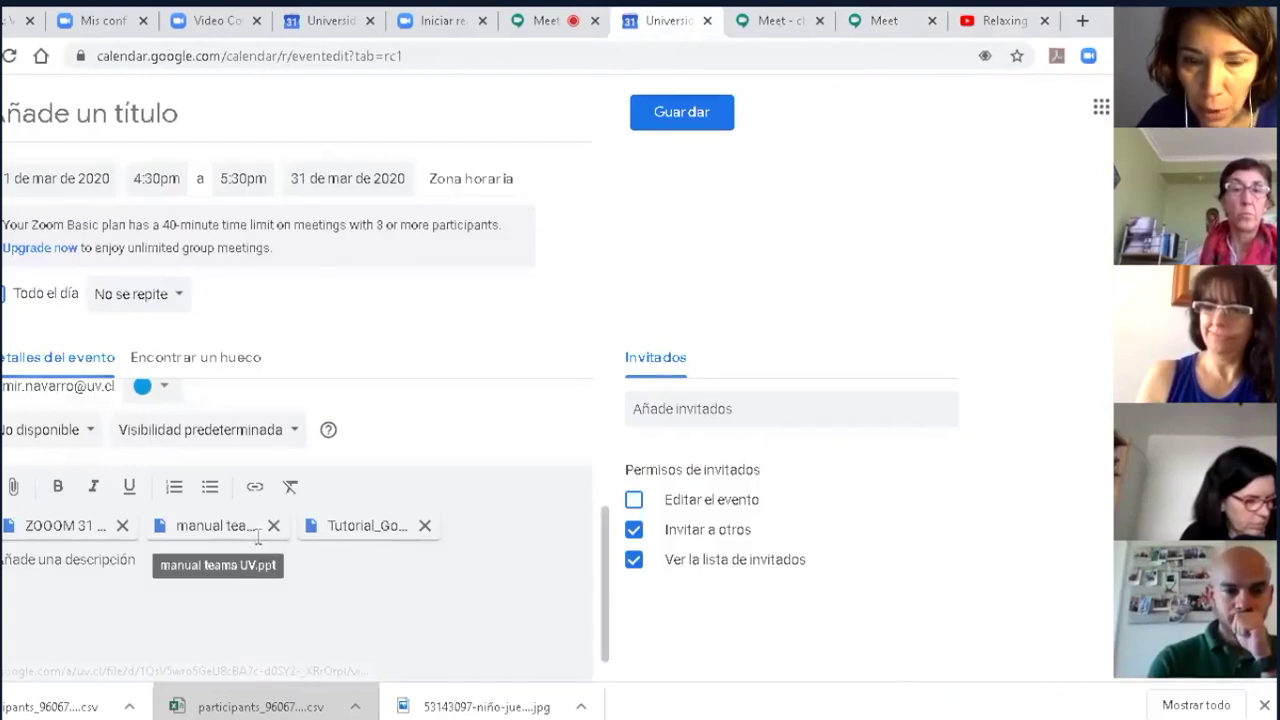
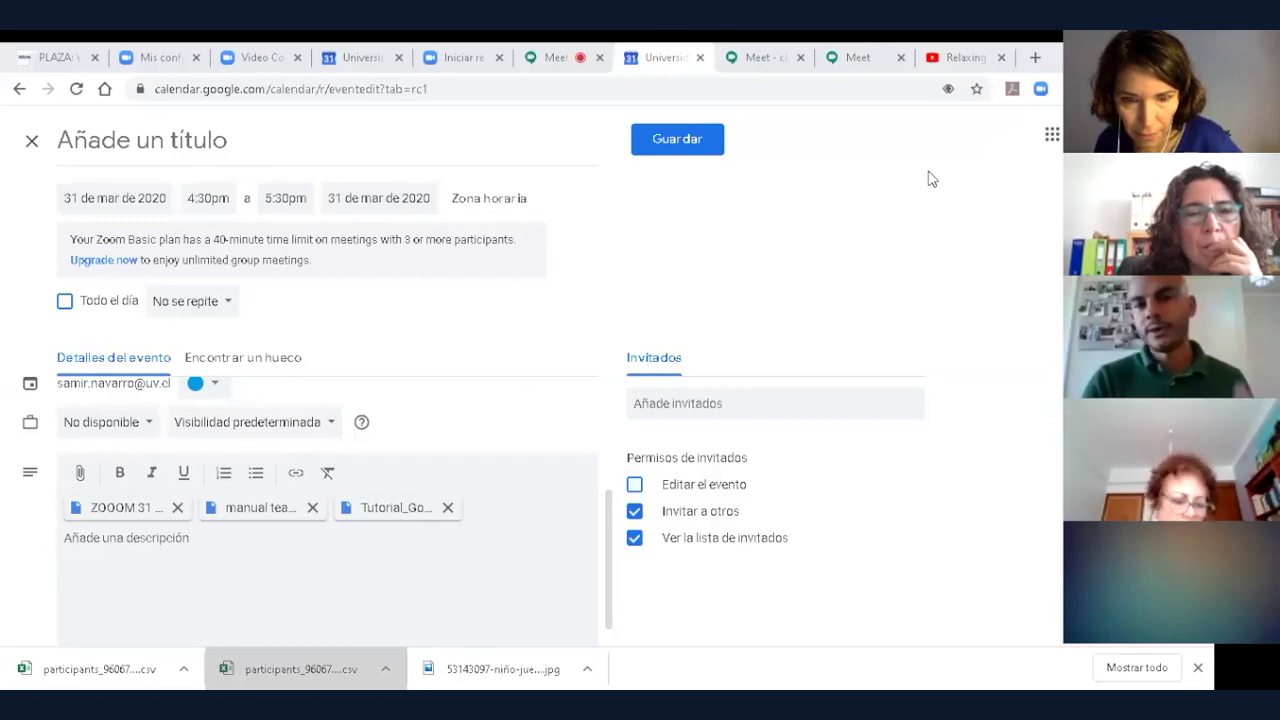
pyautogui.click(318, 157)
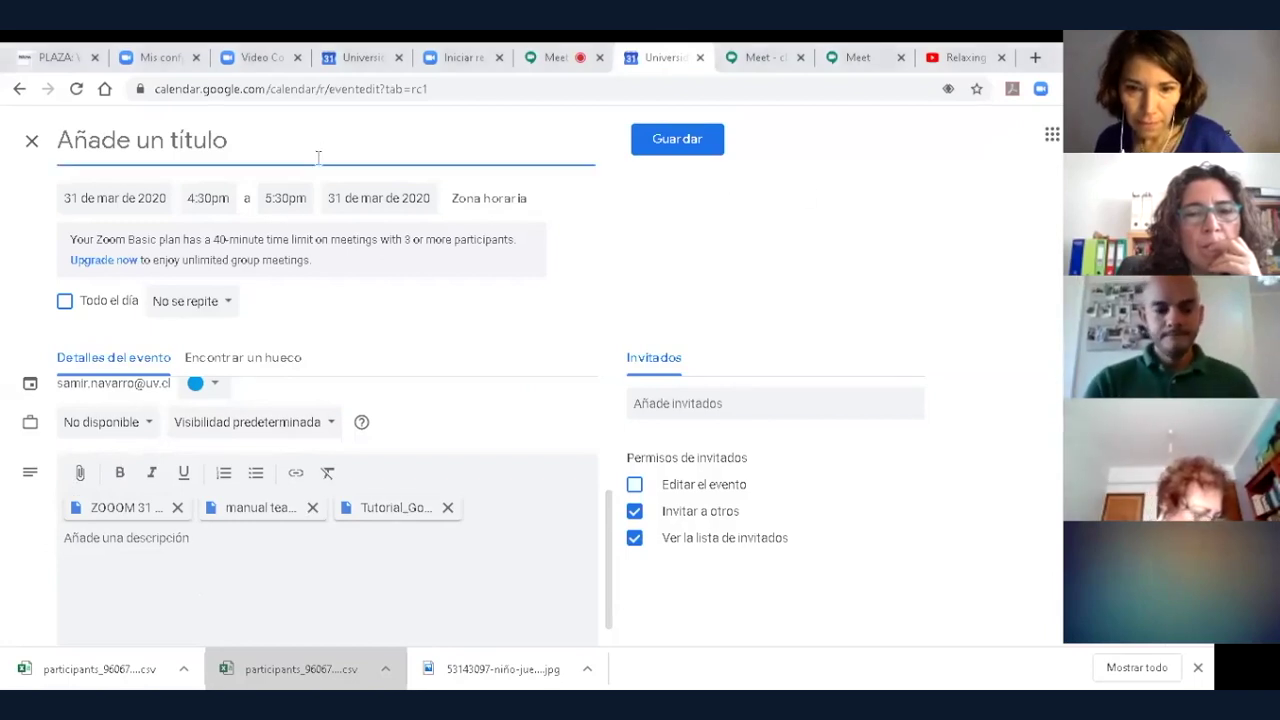
pyautogui.write('clase 1')
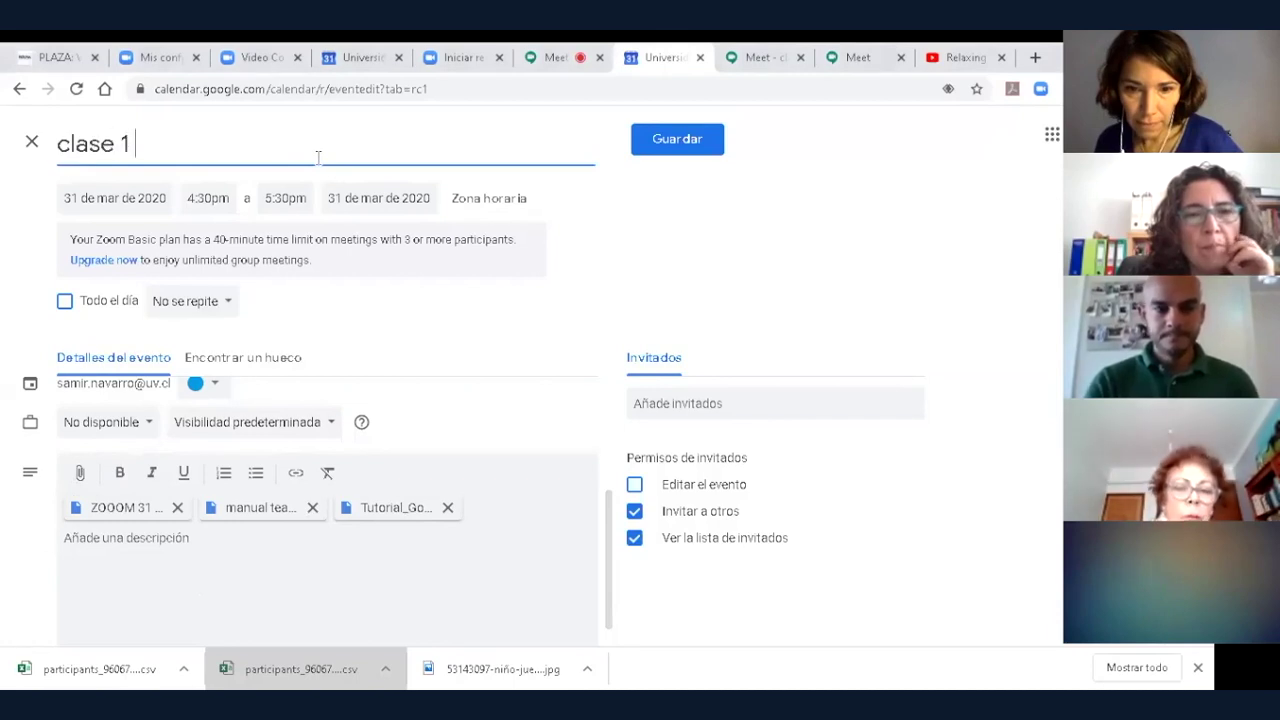
# Set the event's start time to 12:20pm and check its end time.
pyautogui.click(208, 199)
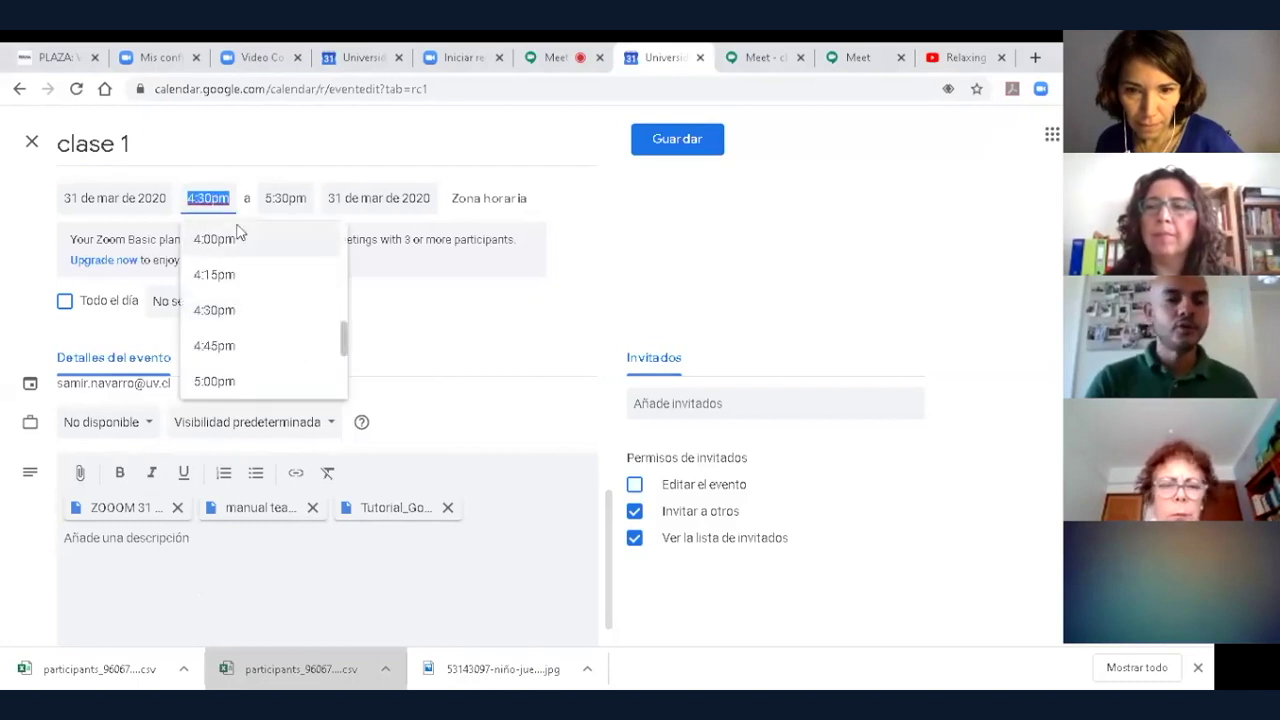
pyautogui.moveTo(343, 337)
pyautogui.mouseDown()
pyautogui.moveTo(348, 365)
pyautogui.moveTo(348, 314)
pyautogui.mouseUp()
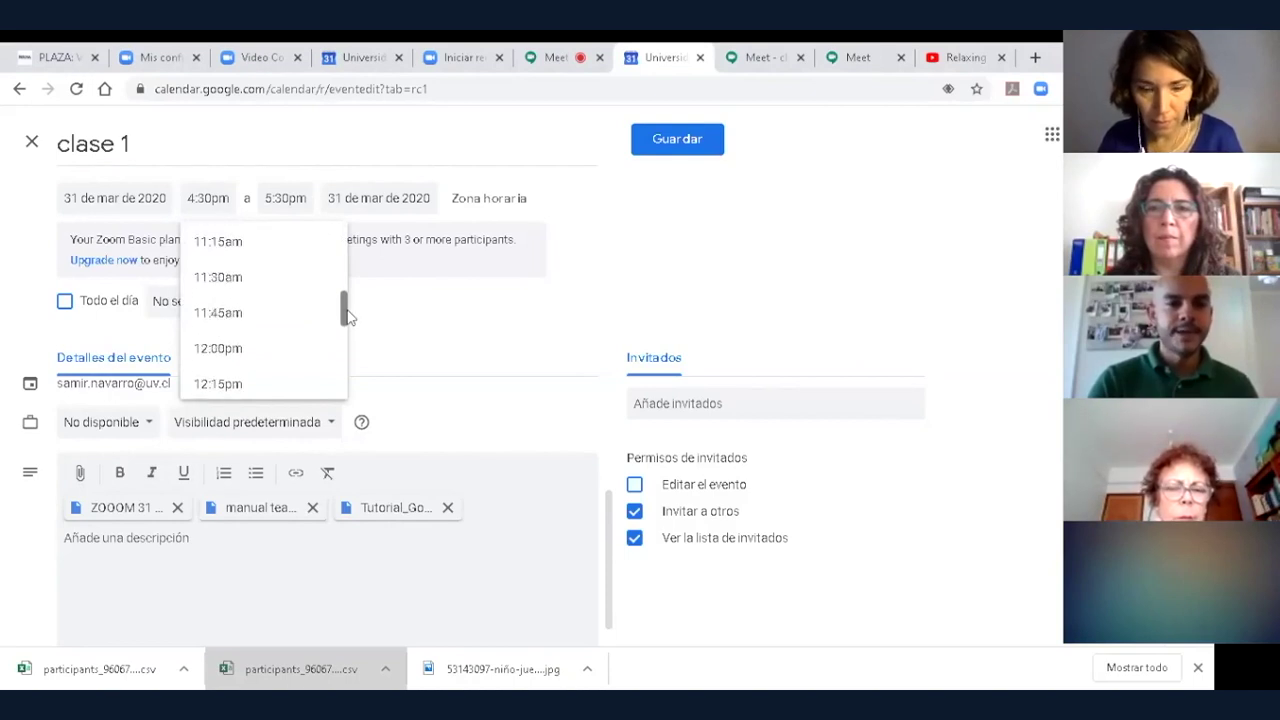
pyautogui.click(248, 396)
pyautogui.click(212, 198)
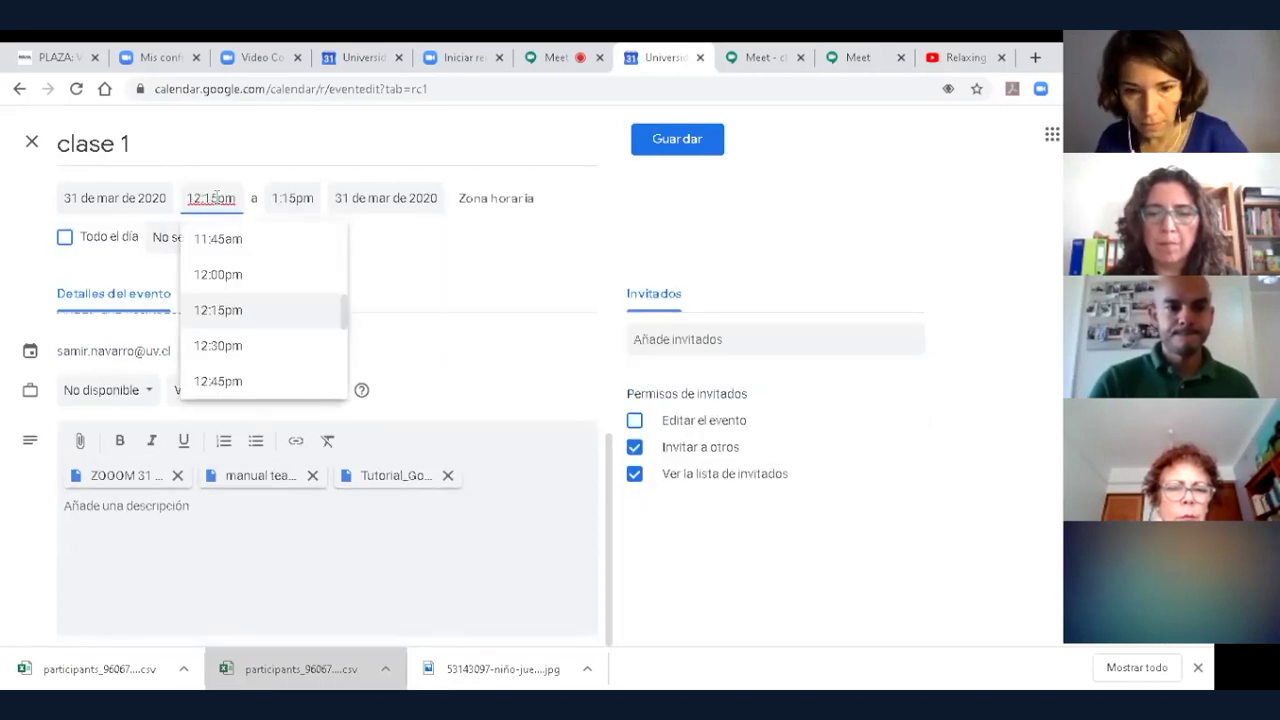
pyautogui.press('BackSpace')
pyautogui.press('BackSpace')
pyautogui.write('20')
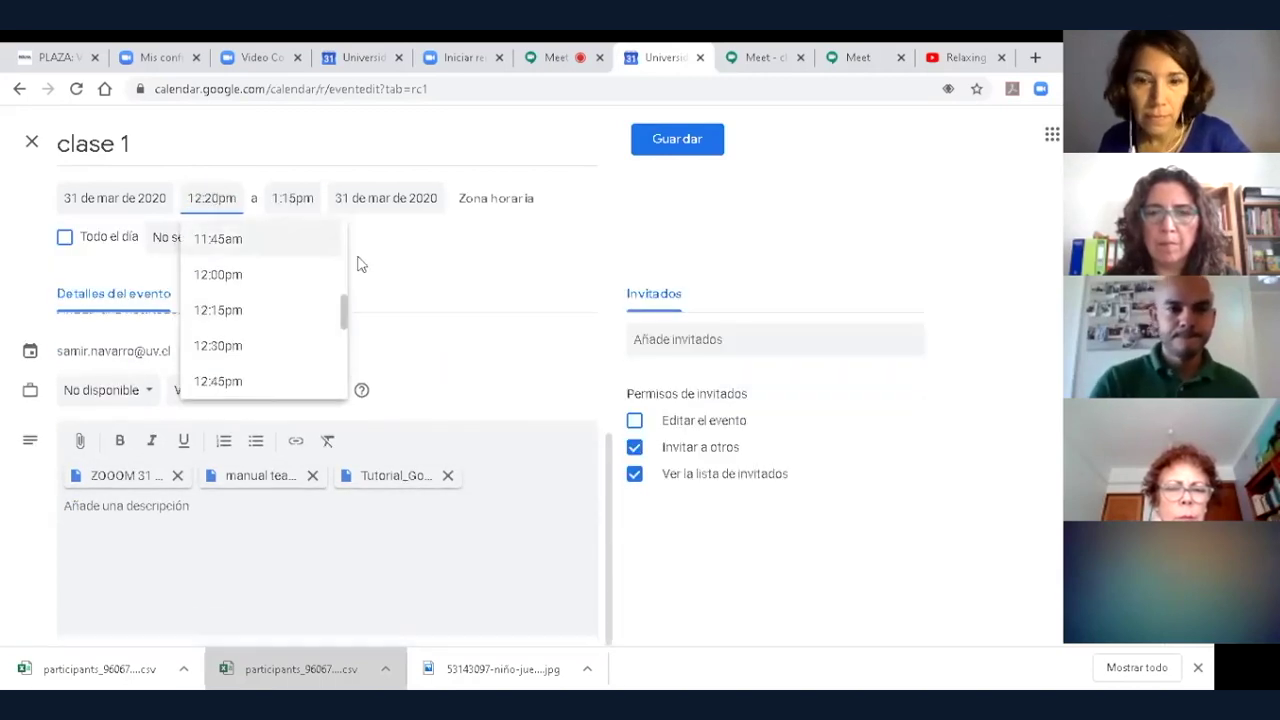
pyautogui.click(293, 198)
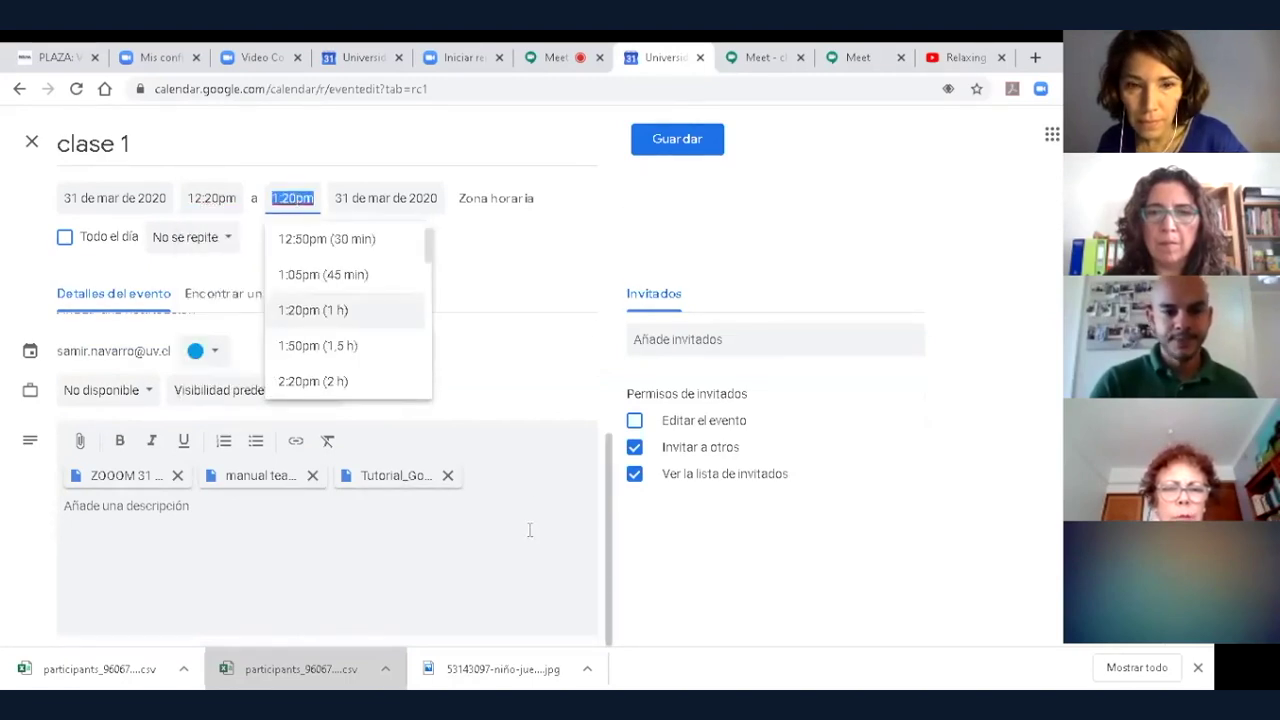
pyautogui.click(727, 554)
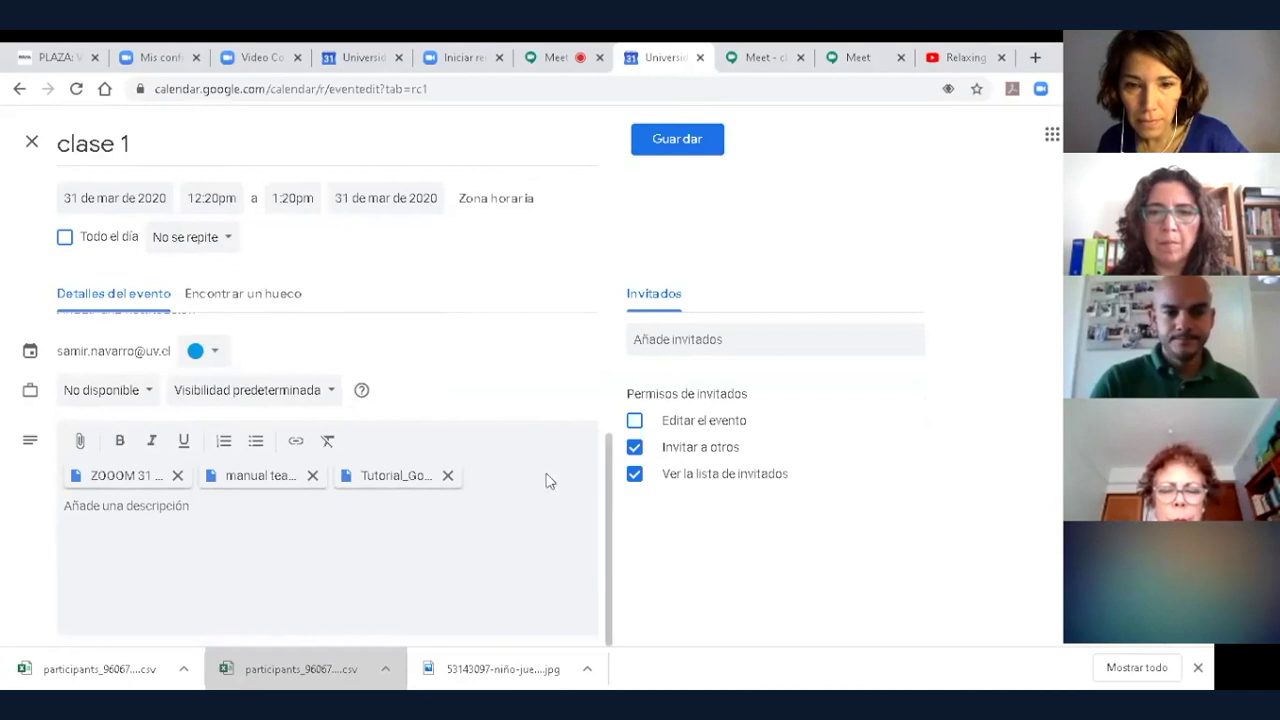
# Add a Hangouts Meet conference to the event.
pyautogui.moveTo(611, 480); pyautogui.dragTo(579, 296)
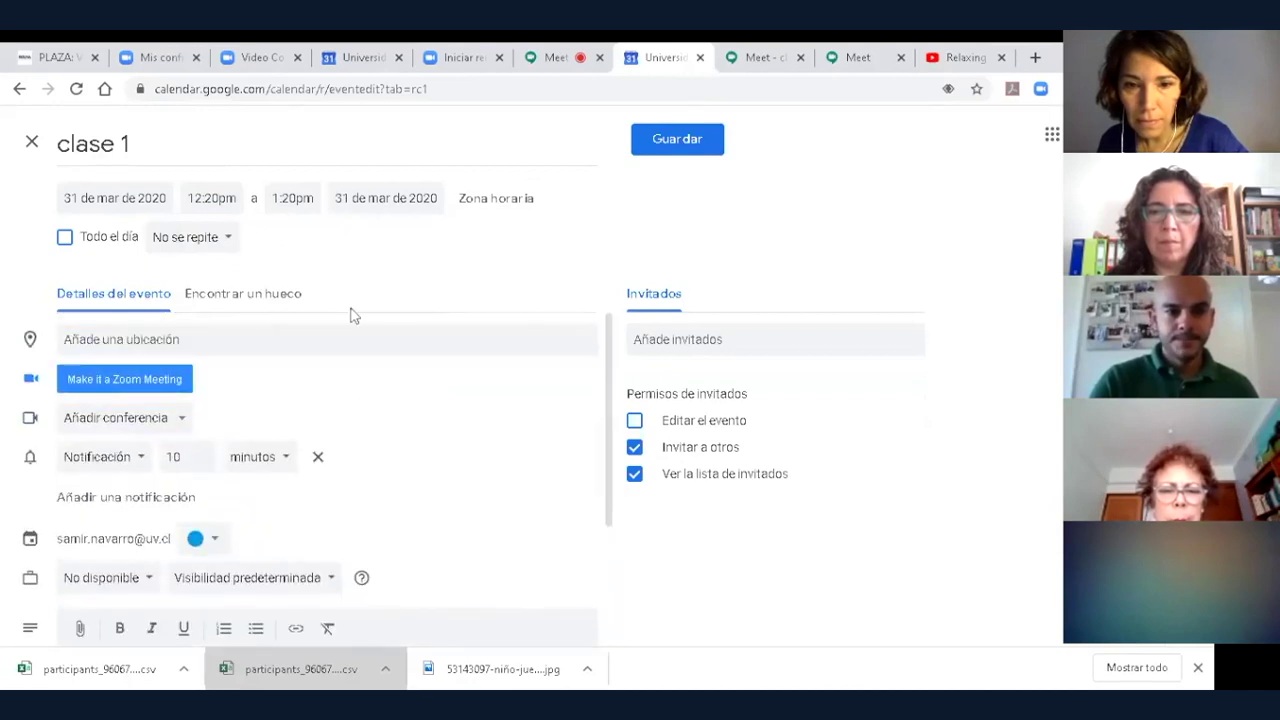
pyautogui.click(181, 431)
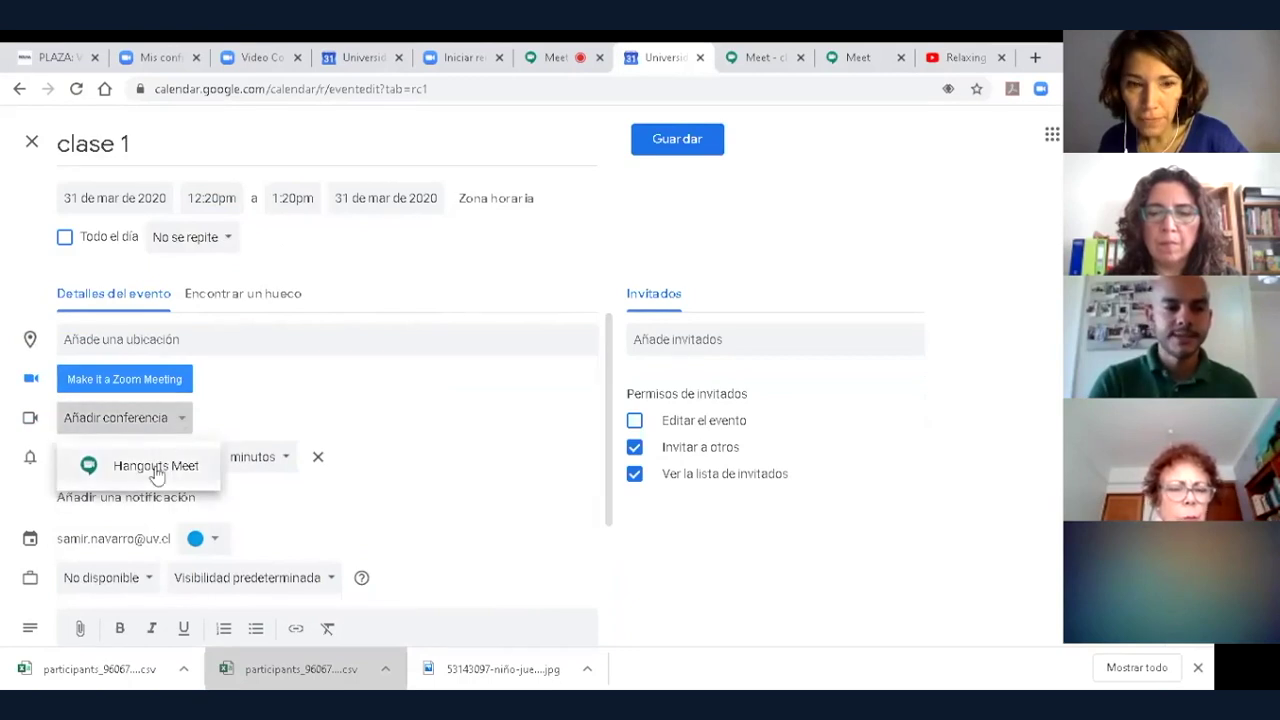
pyautogui.click(155, 470)
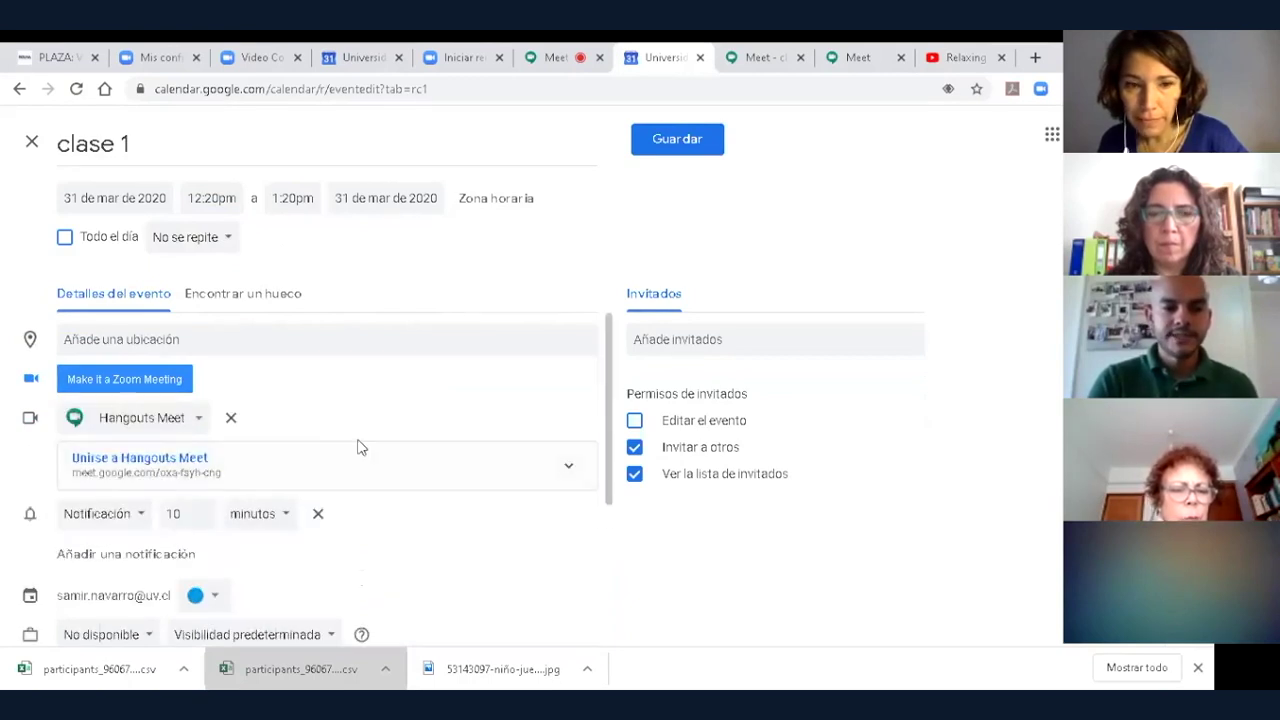
# Add the second suggested contact as a guest and save the event, sending the invitation by email.
pyautogui.moveTo(612, 393); pyautogui.dragTo(604, 558)
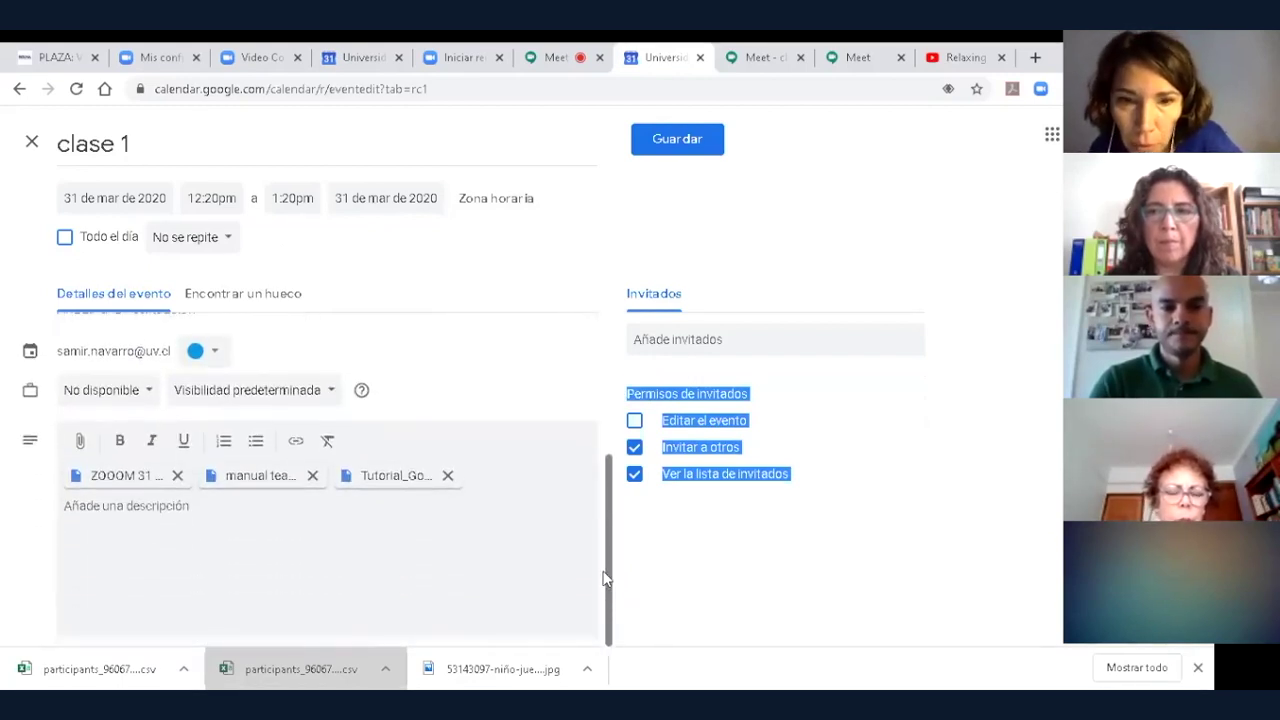
pyautogui.click(672, 337)
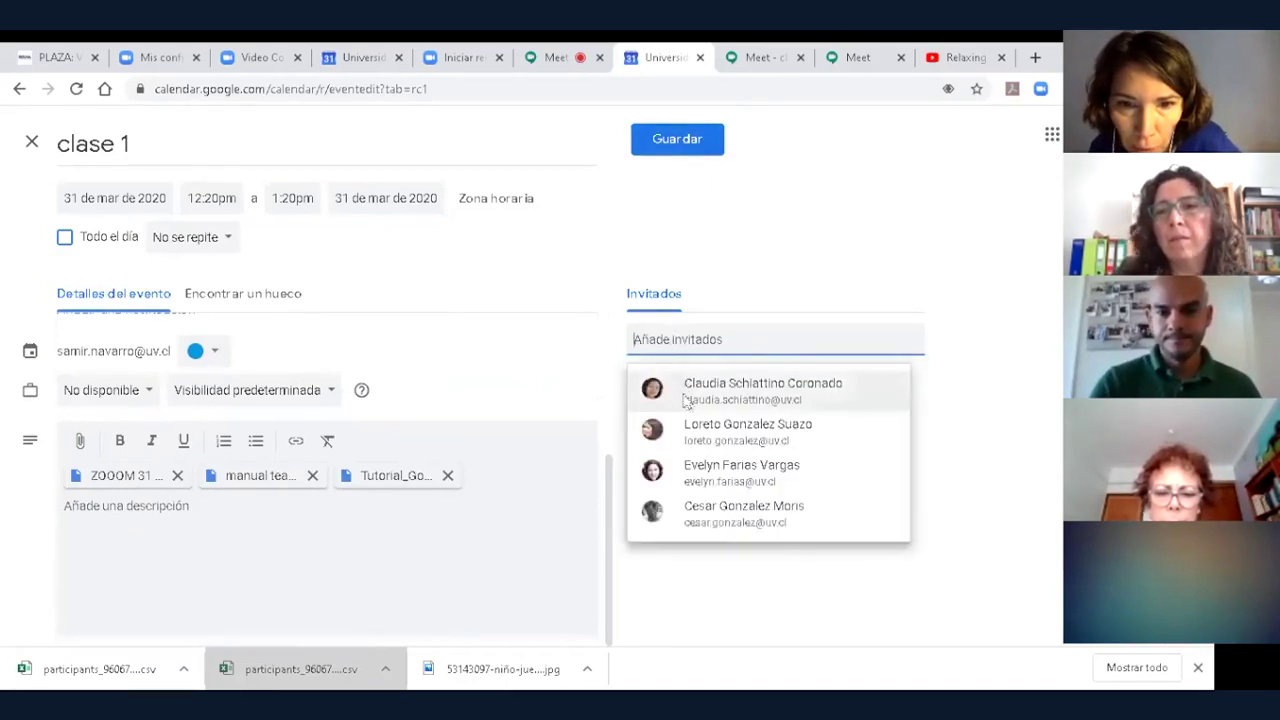
pyautogui.click(693, 430)
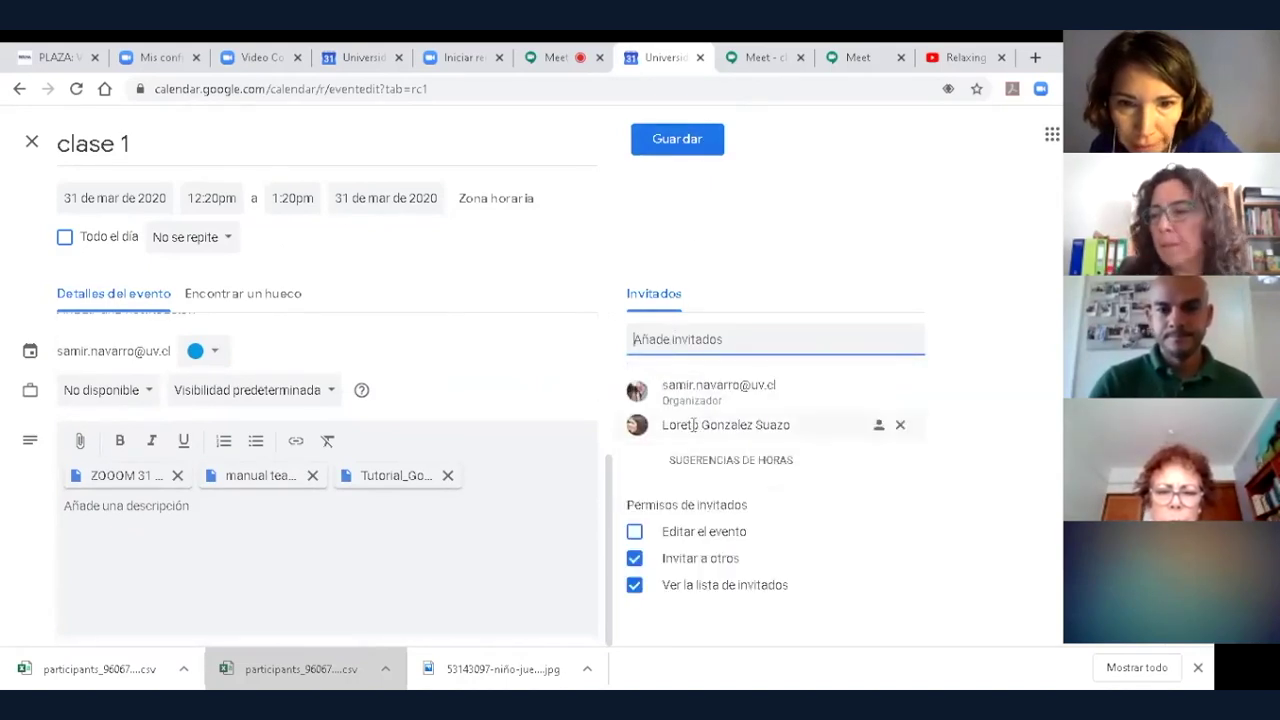
pyautogui.click(668, 145)
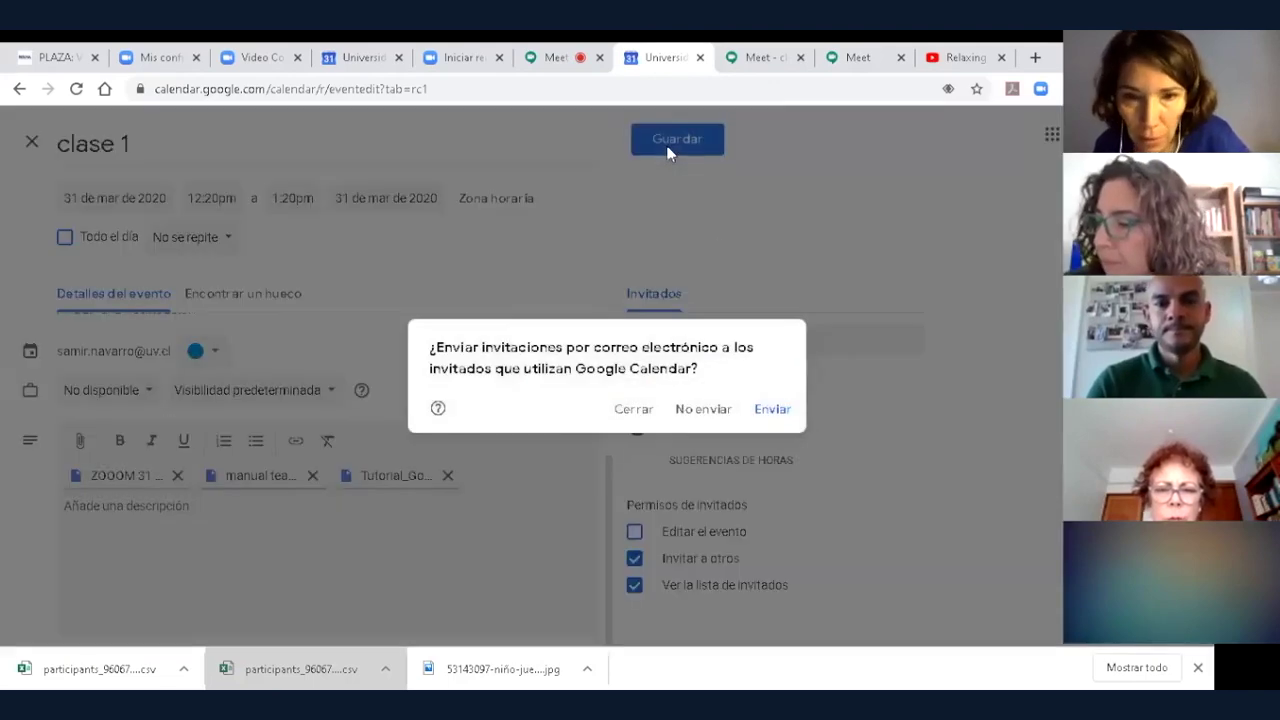
pyautogui.click(773, 412)
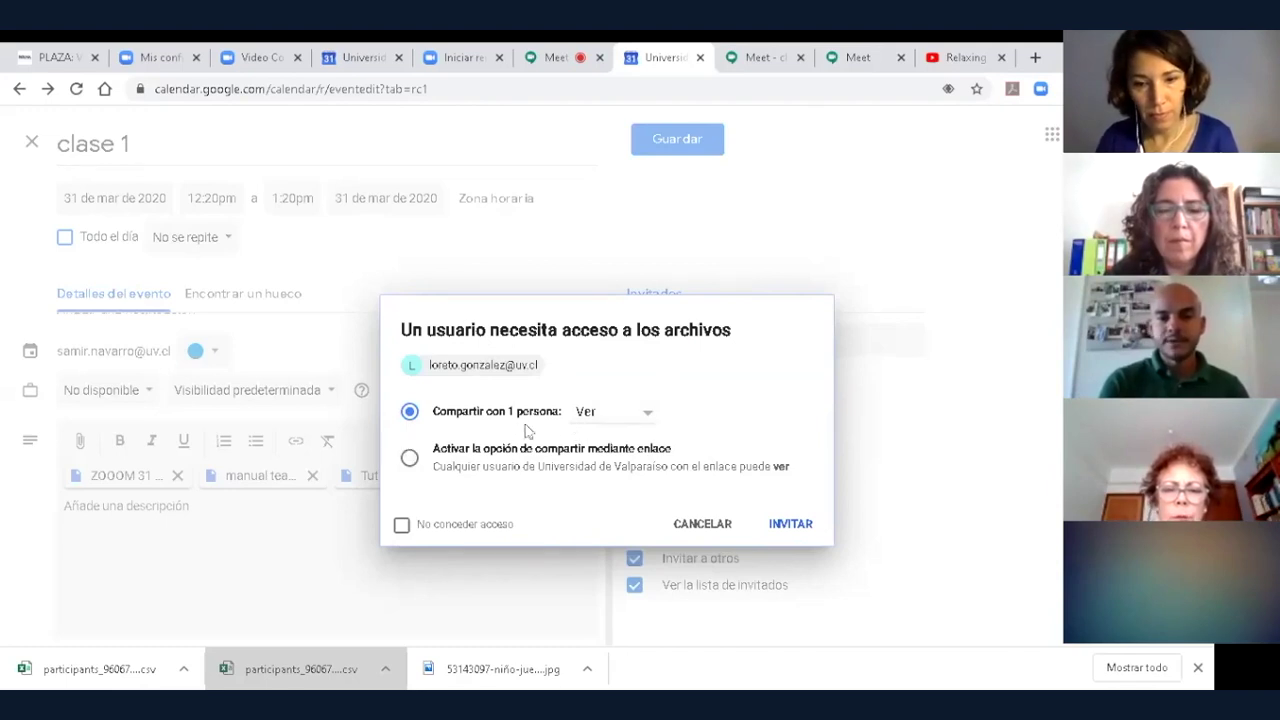
# Switch file access from Comentar for one person to link sharing for Universidad de Valparaíso users, and invite the guest.
pyautogui.click(648, 420)
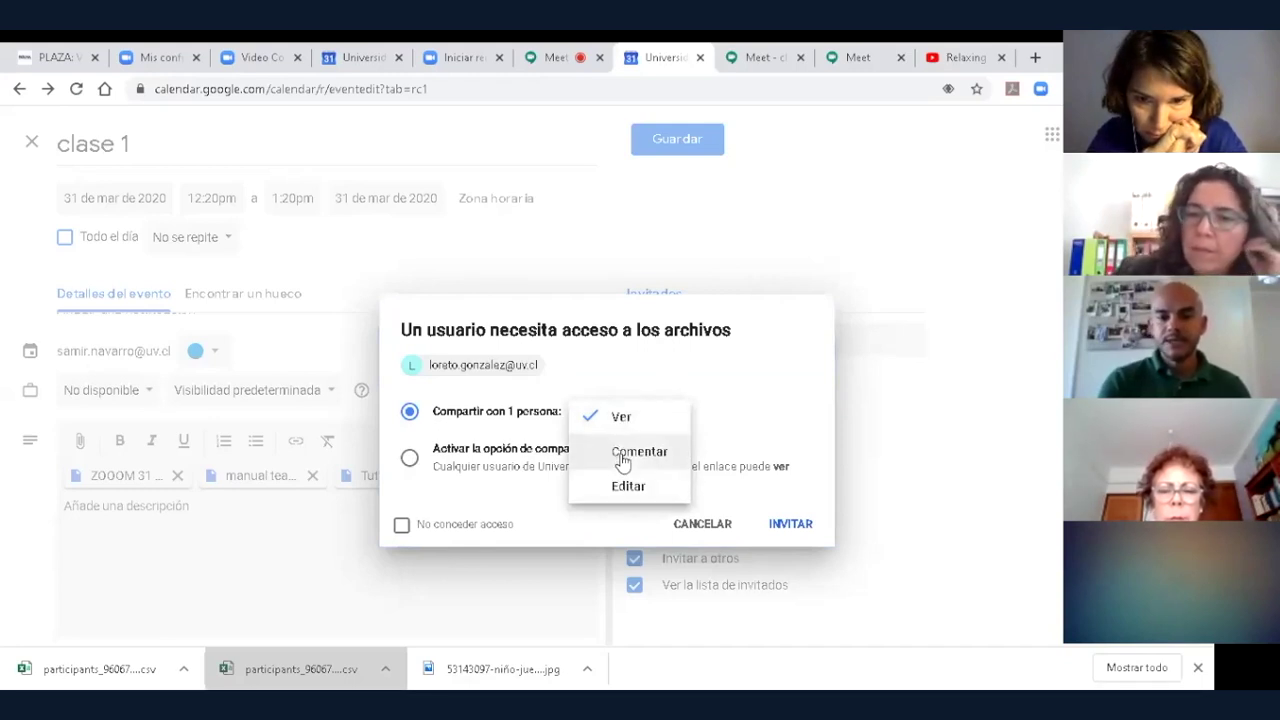
pyautogui.click(621, 452)
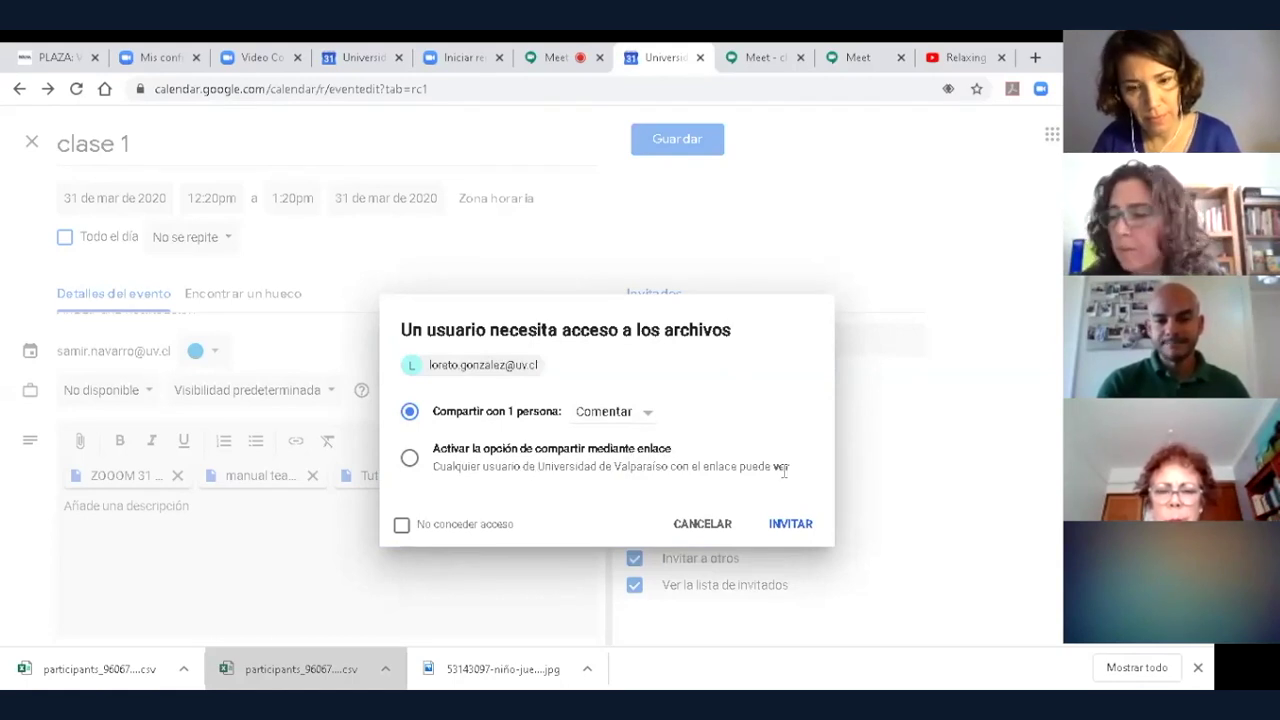
pyautogui.click(409, 462)
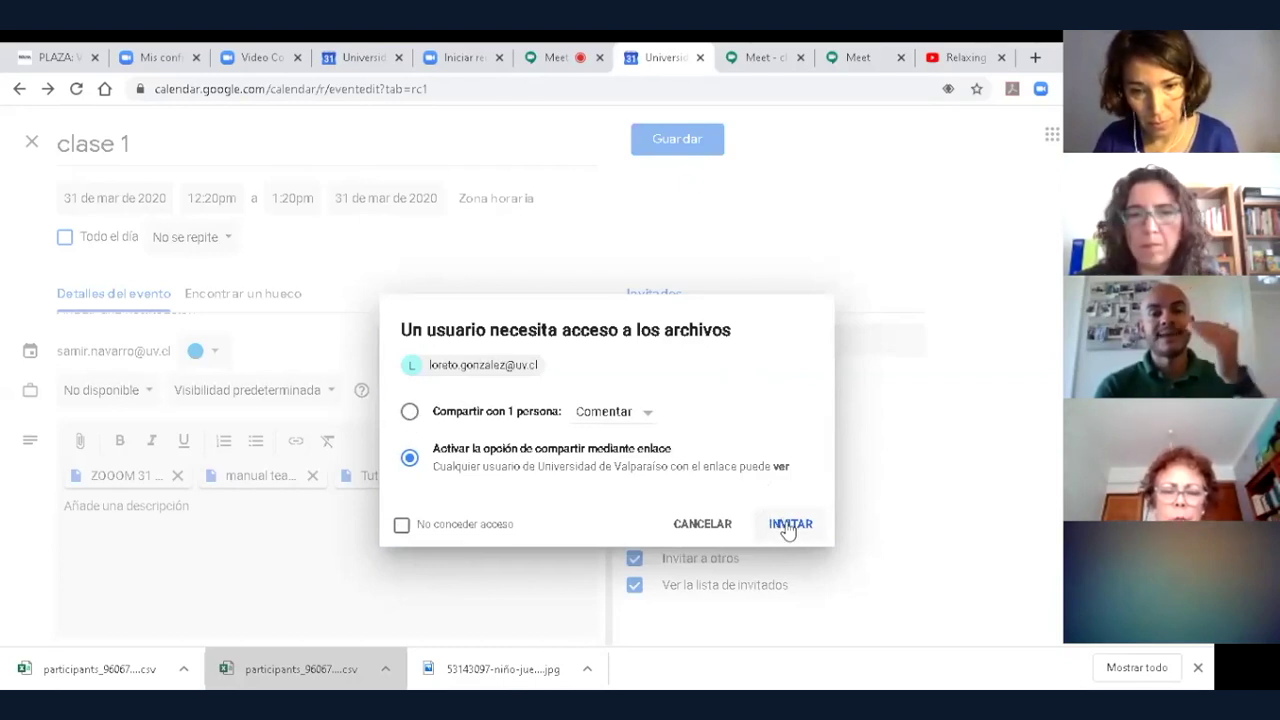
pyautogui.click(410, 416)
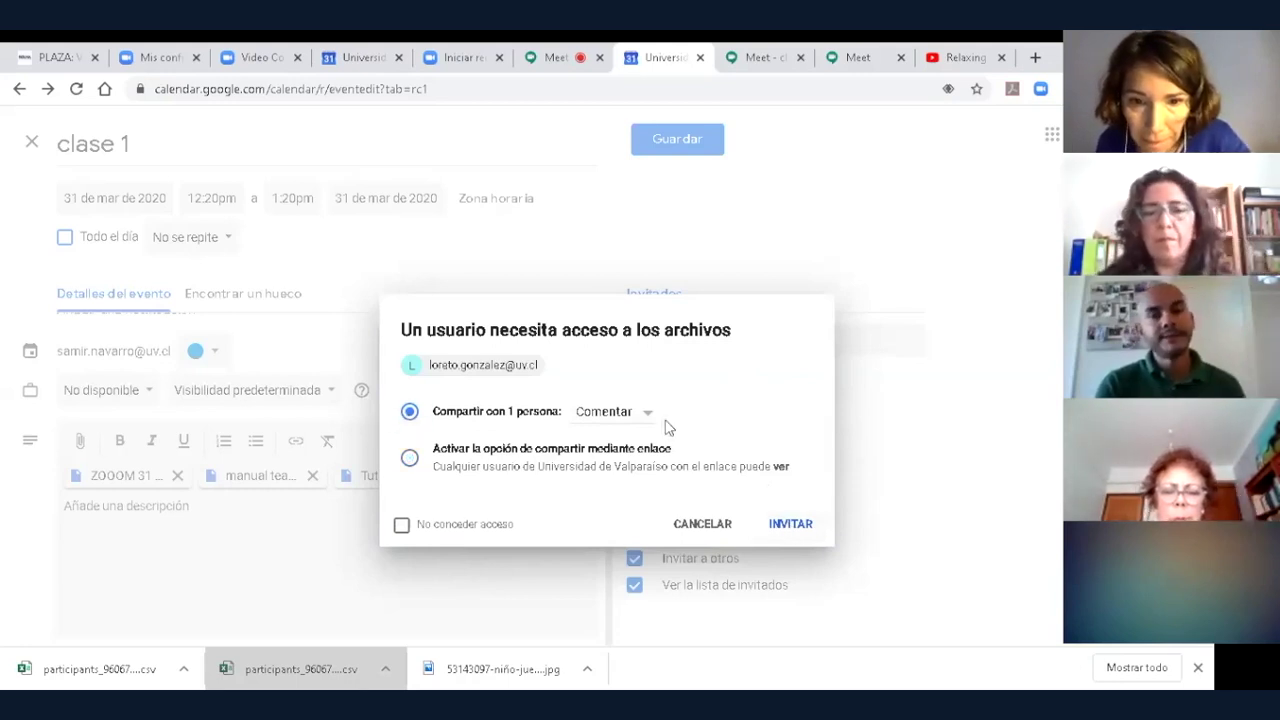
pyautogui.click(410, 457)
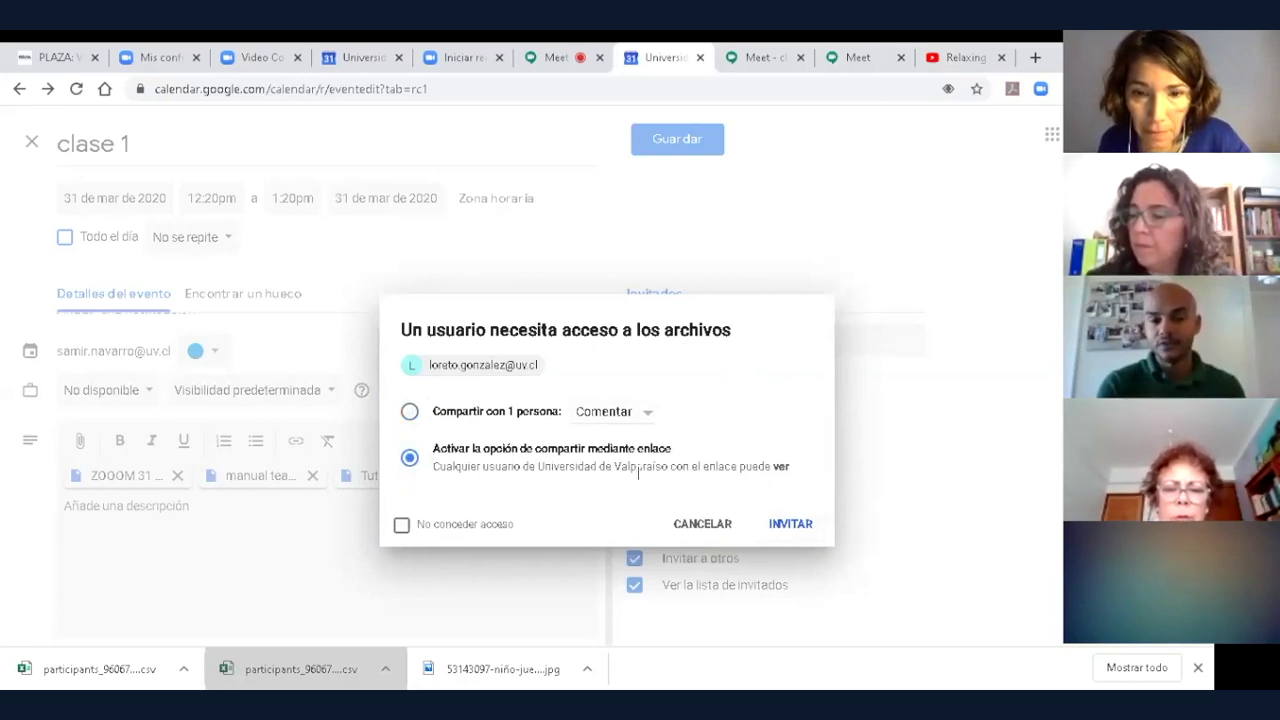
pyautogui.click(791, 525)
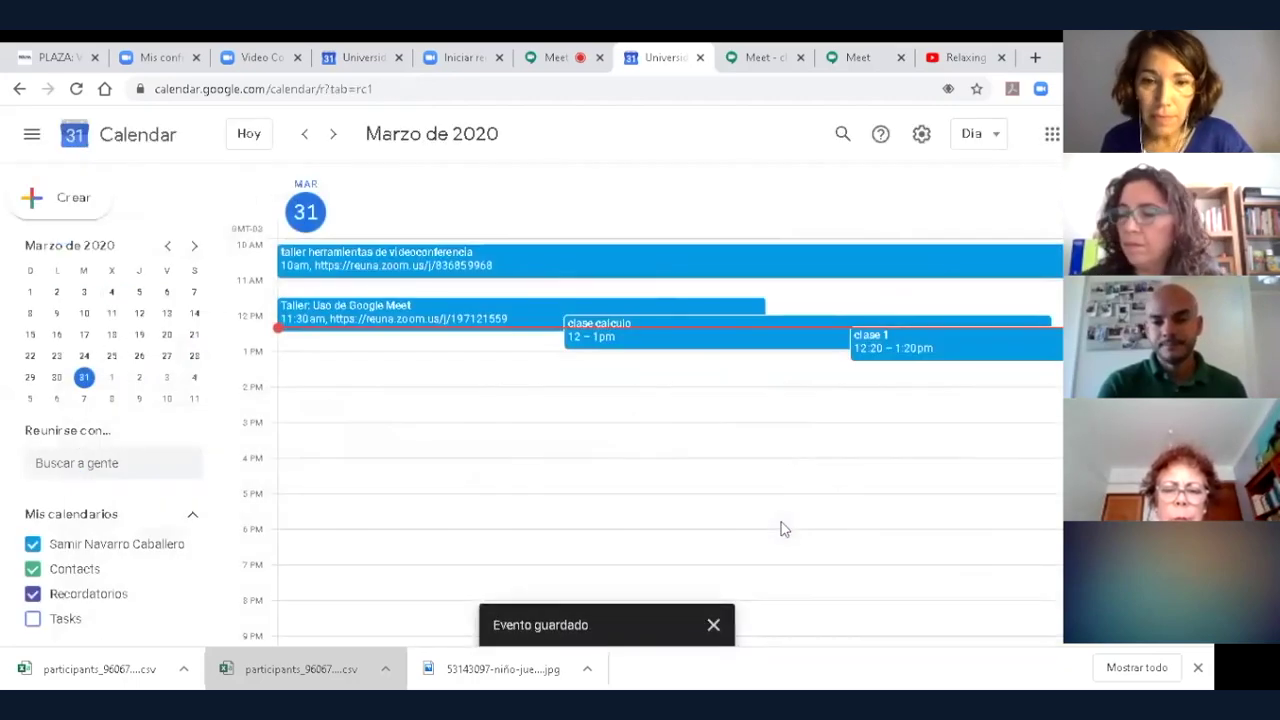
# Review the saved "clase 1" event's details and reopen the event for editing at its description.
pyautogui.click(907, 358)
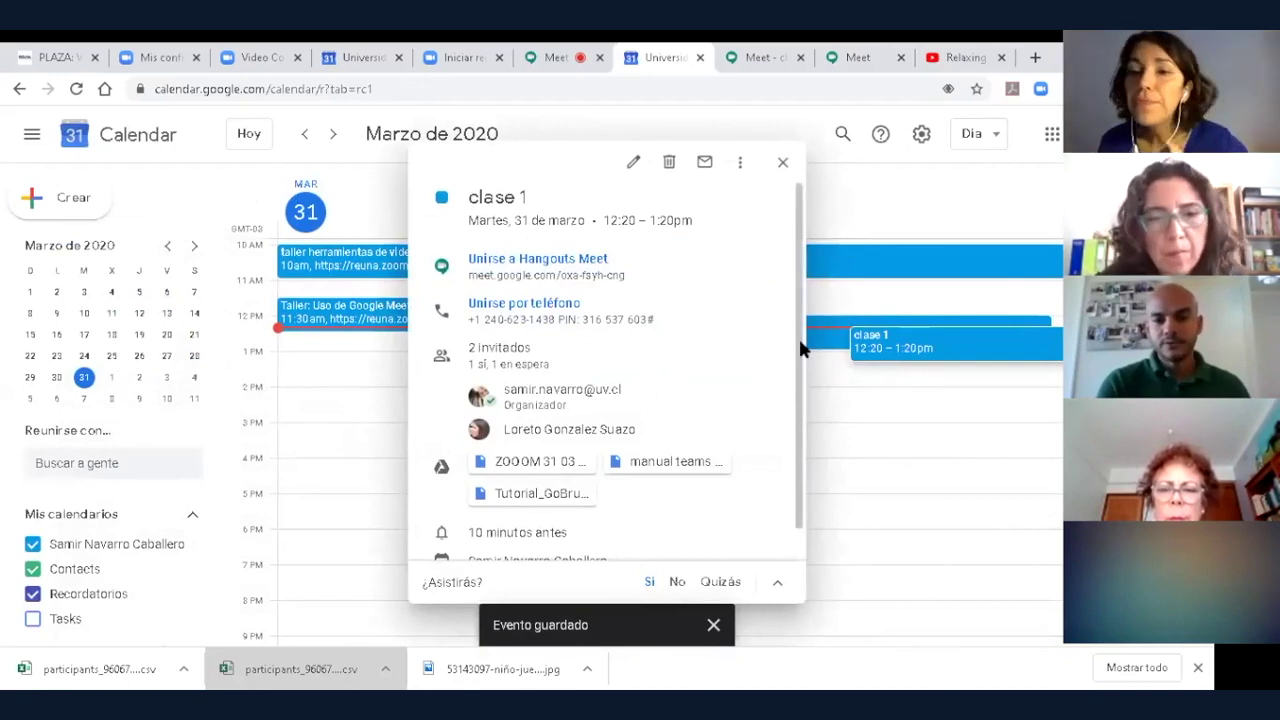
pyautogui.scroll(-1, 798, 336)
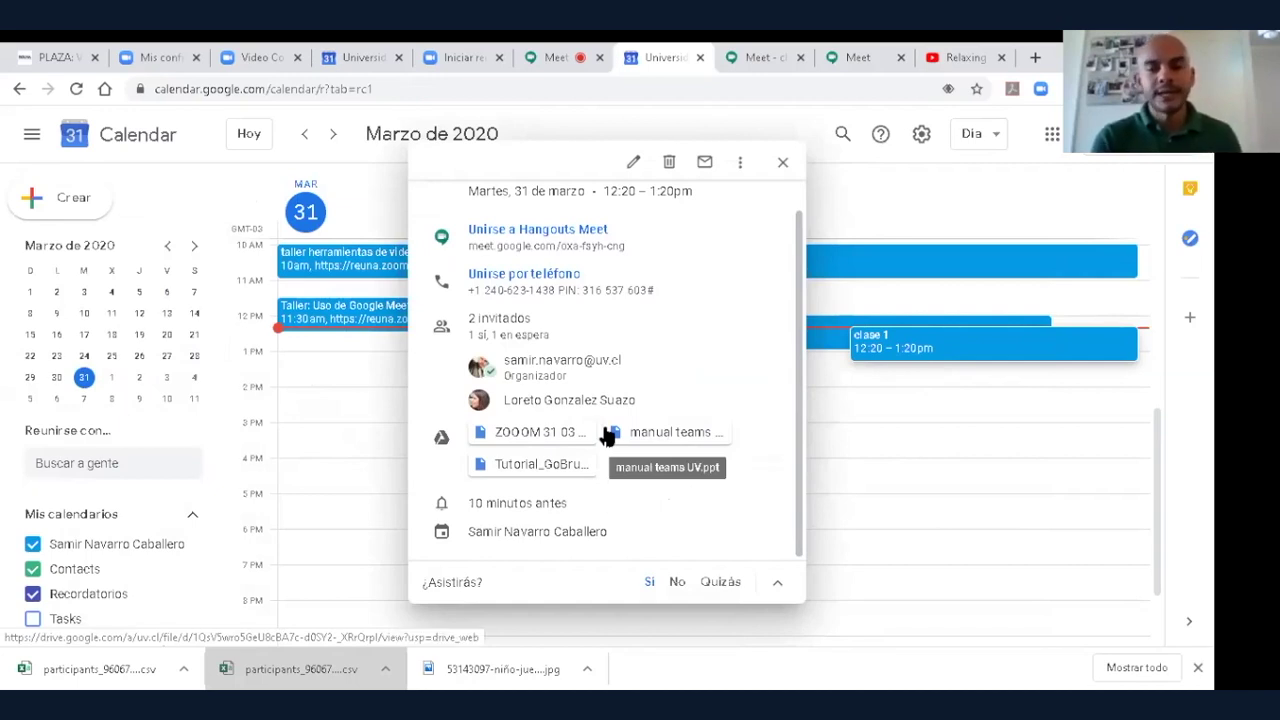
pyautogui.click(633, 166)
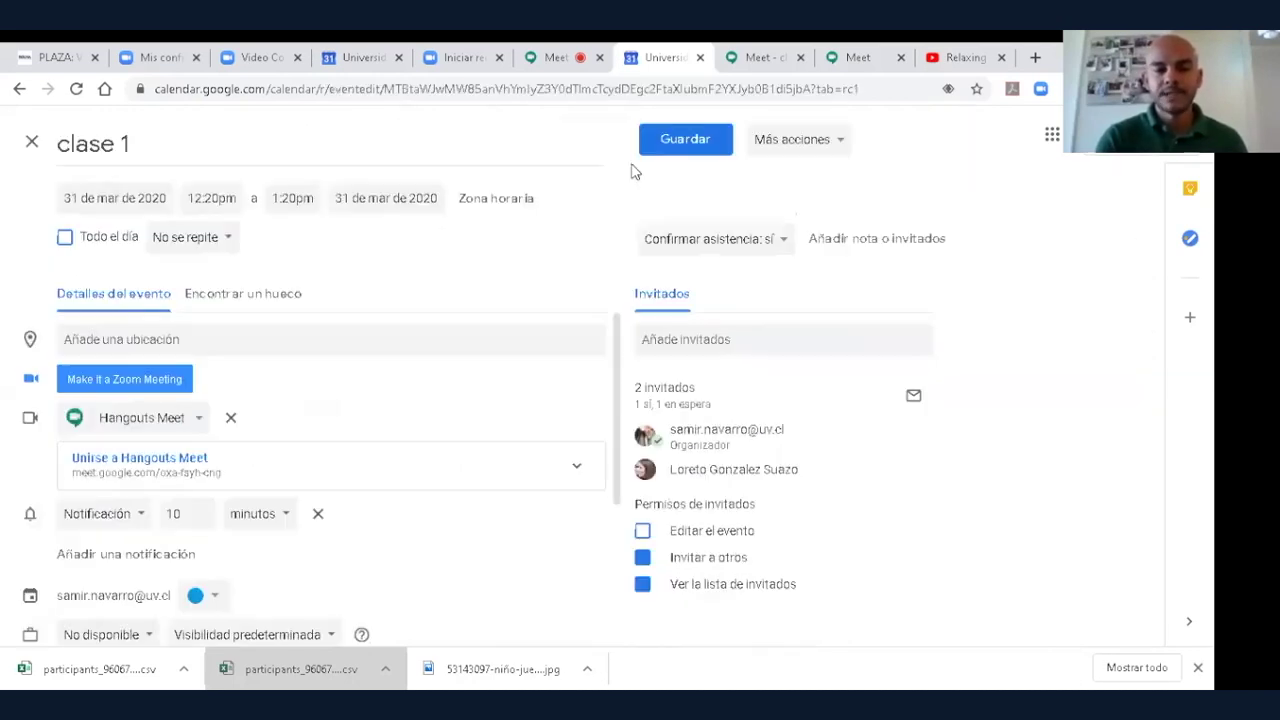
pyautogui.moveTo(608, 400); pyautogui.dragTo(612, 550)
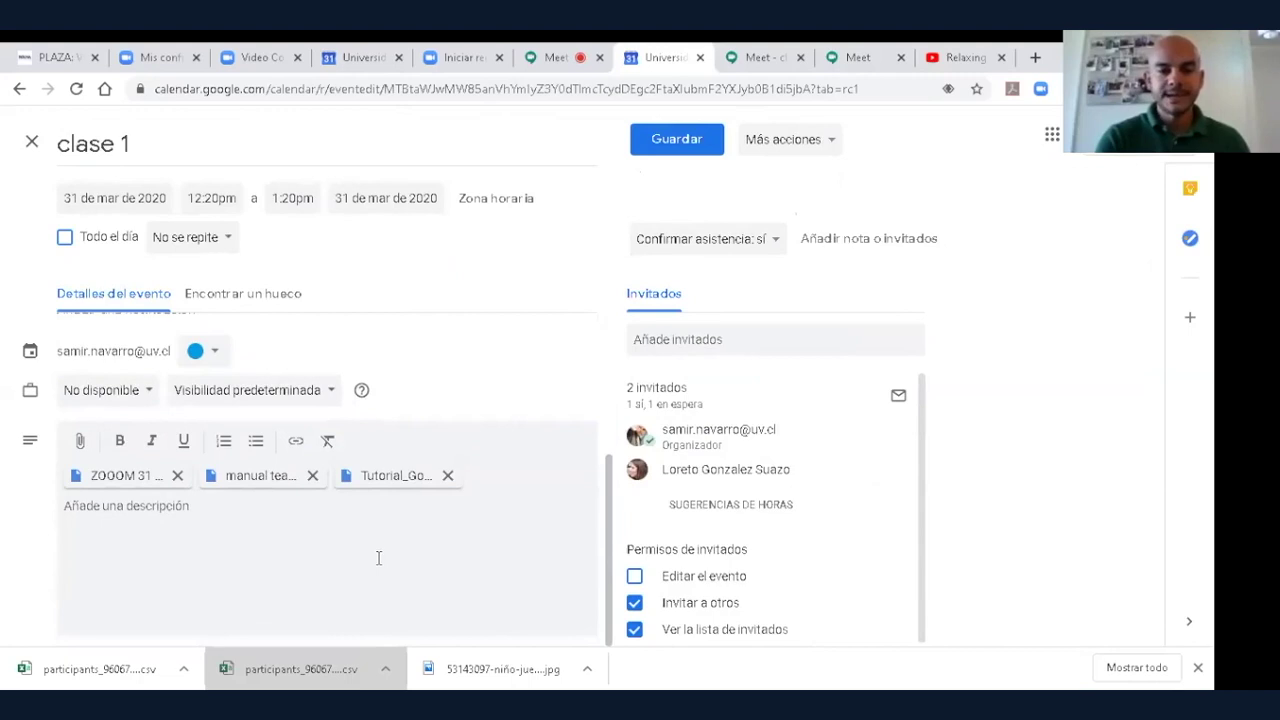
pyautogui.click(296, 441)
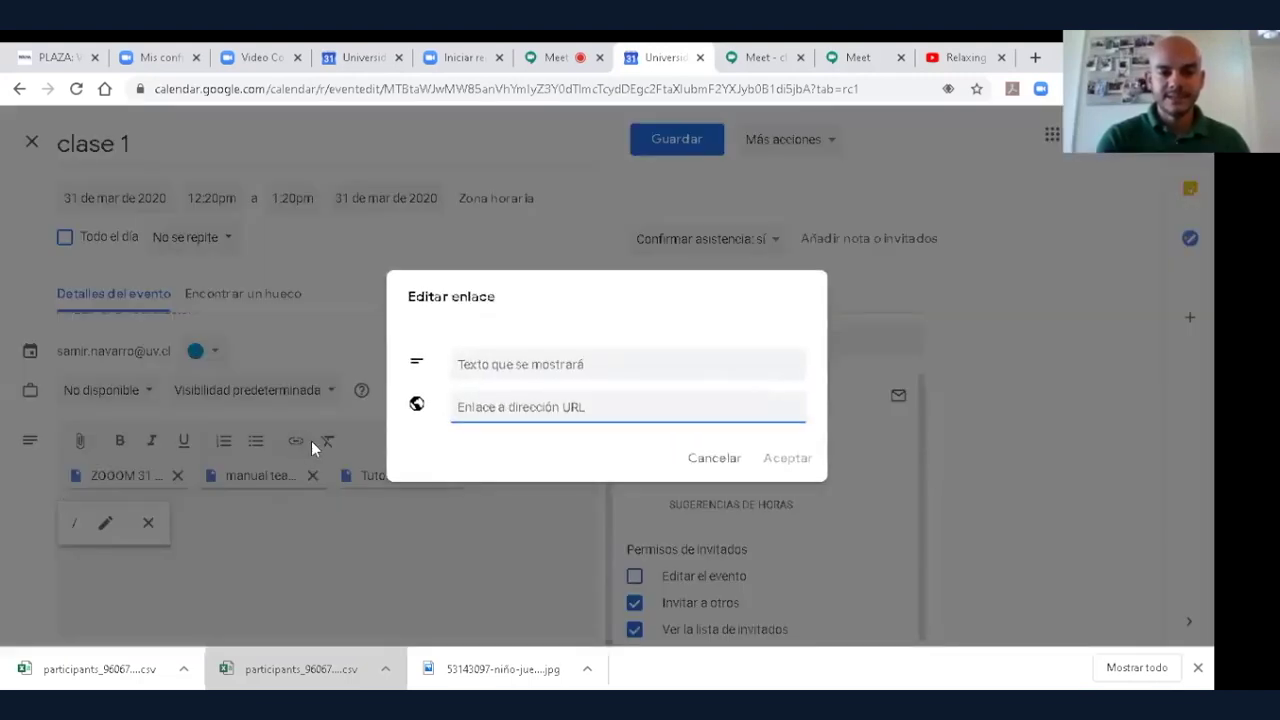
pyautogui.click(960, 58)
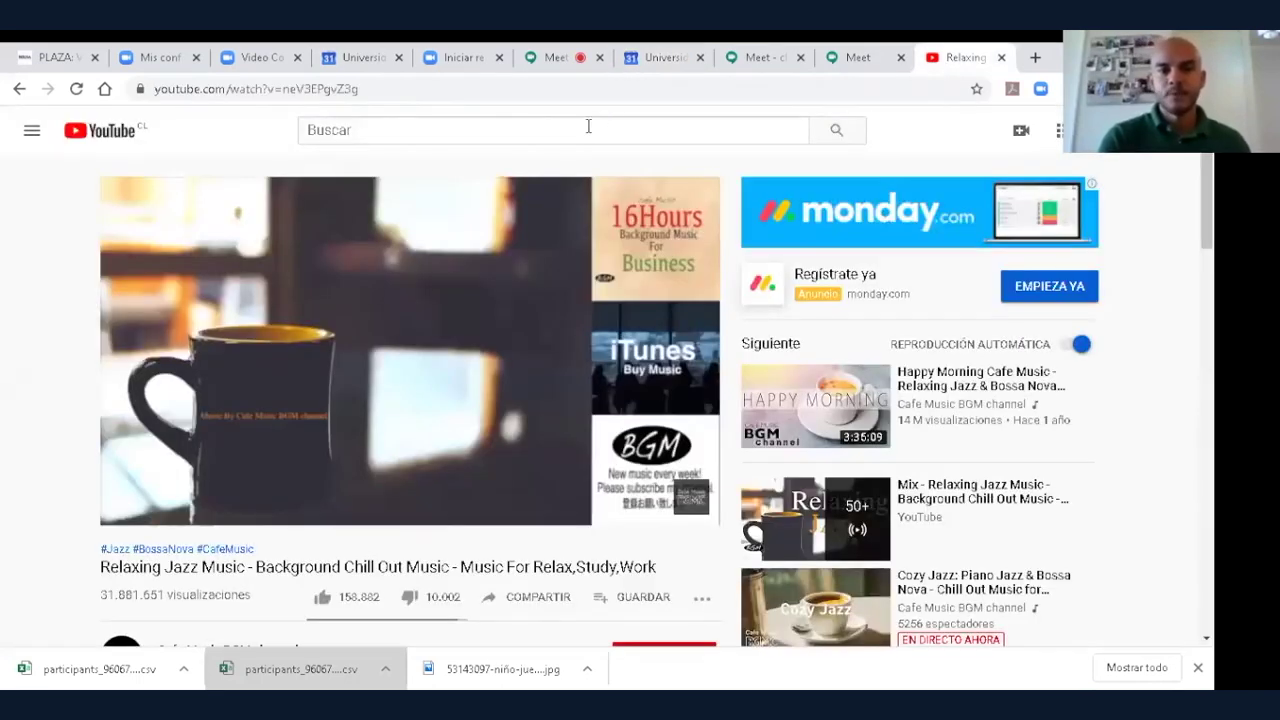
pyautogui.hotkey('ctrl', 'l')
pyautogui.hotkey('ctrl', 'c')
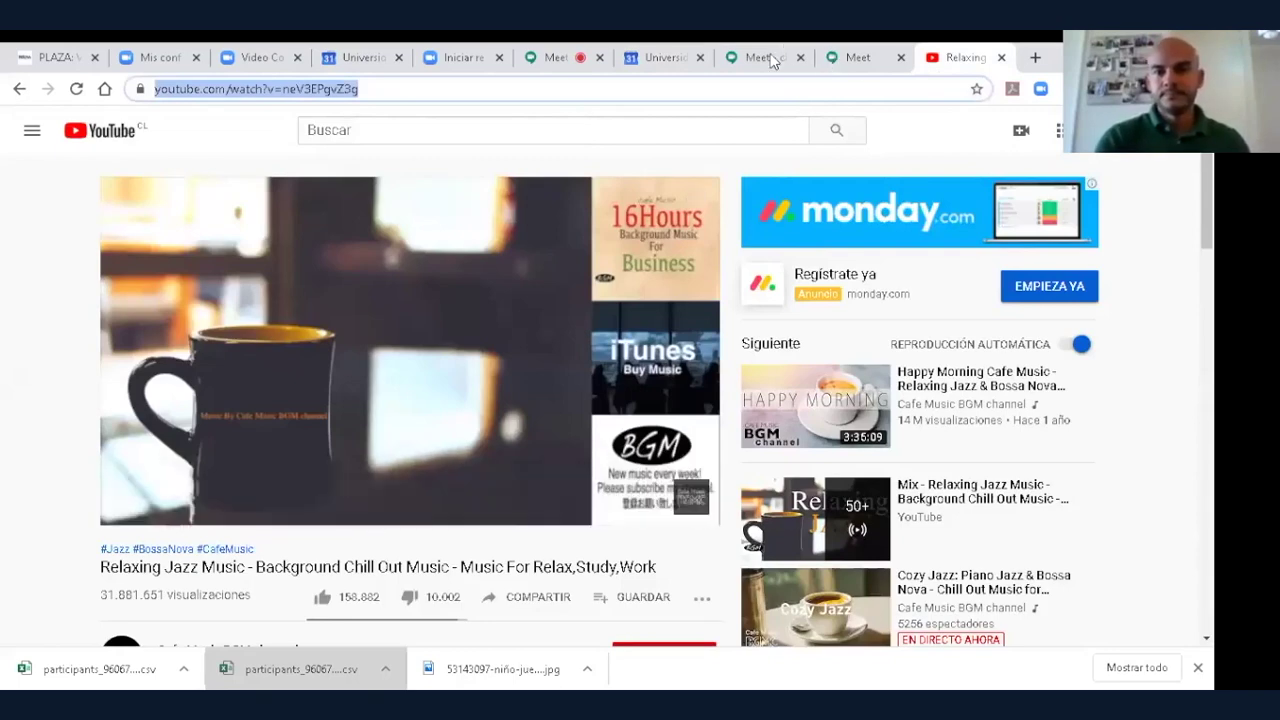
pyautogui.click(662, 58)
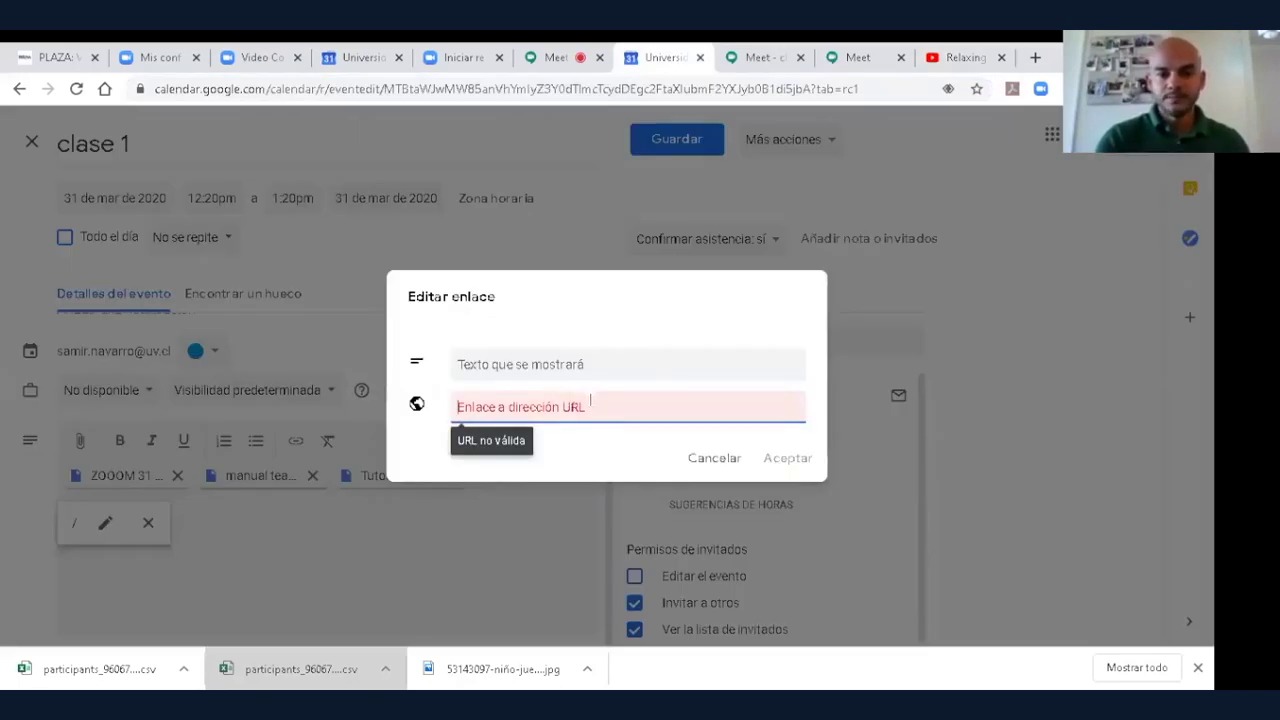
pyautogui.hotkey('ctrl', 'v')
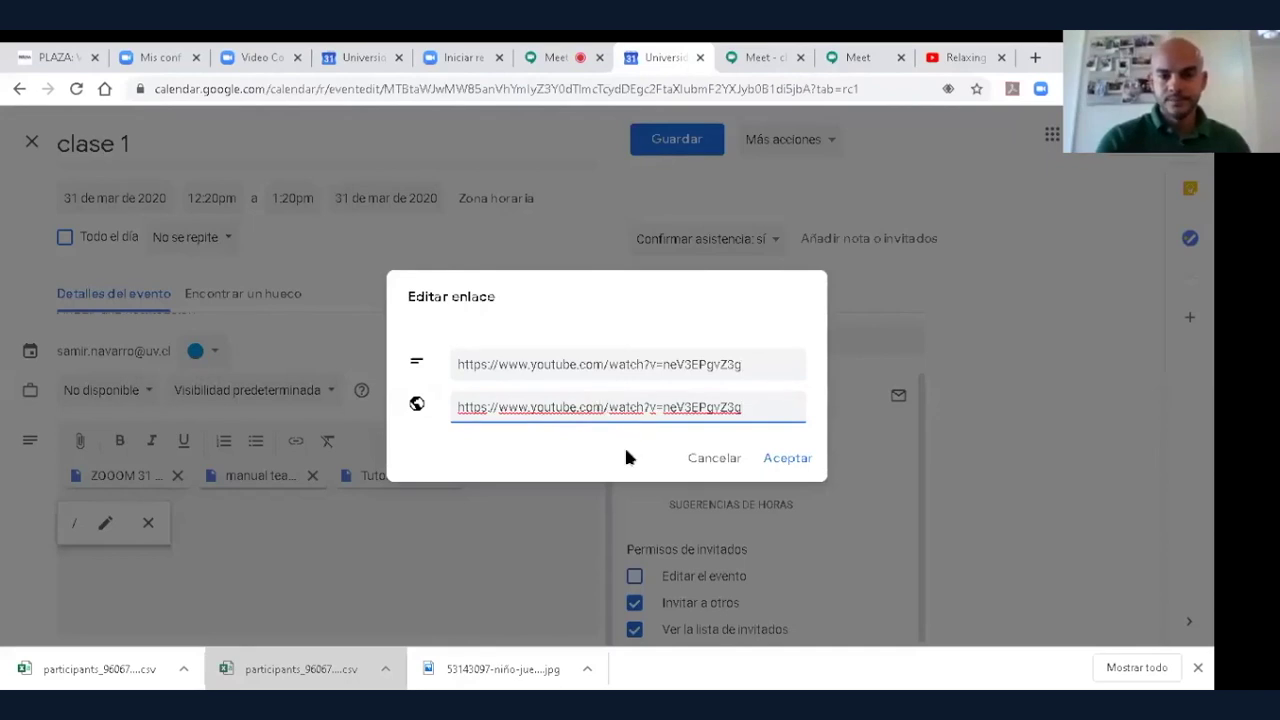
pyautogui.click(786, 458)
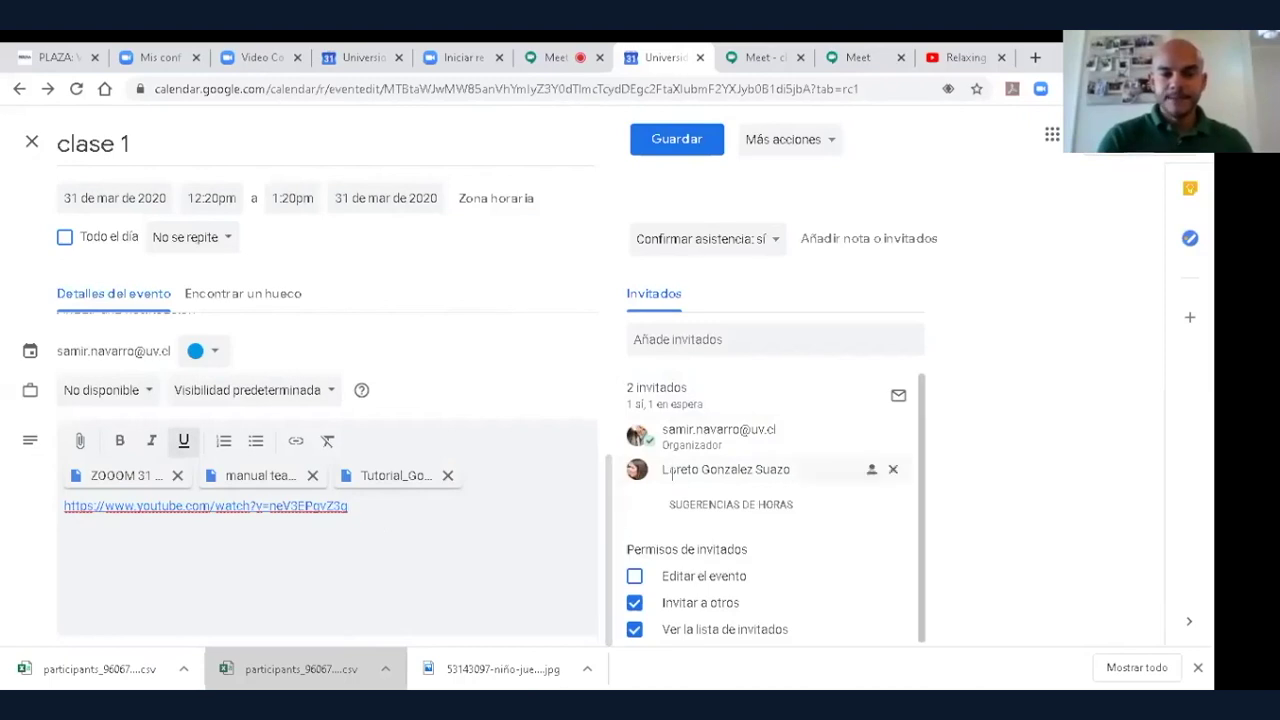
# Save the event and notify the guests with the message "chicos ya estan los archivos para la reunion nos vemos".
pyautogui.click(658, 143)
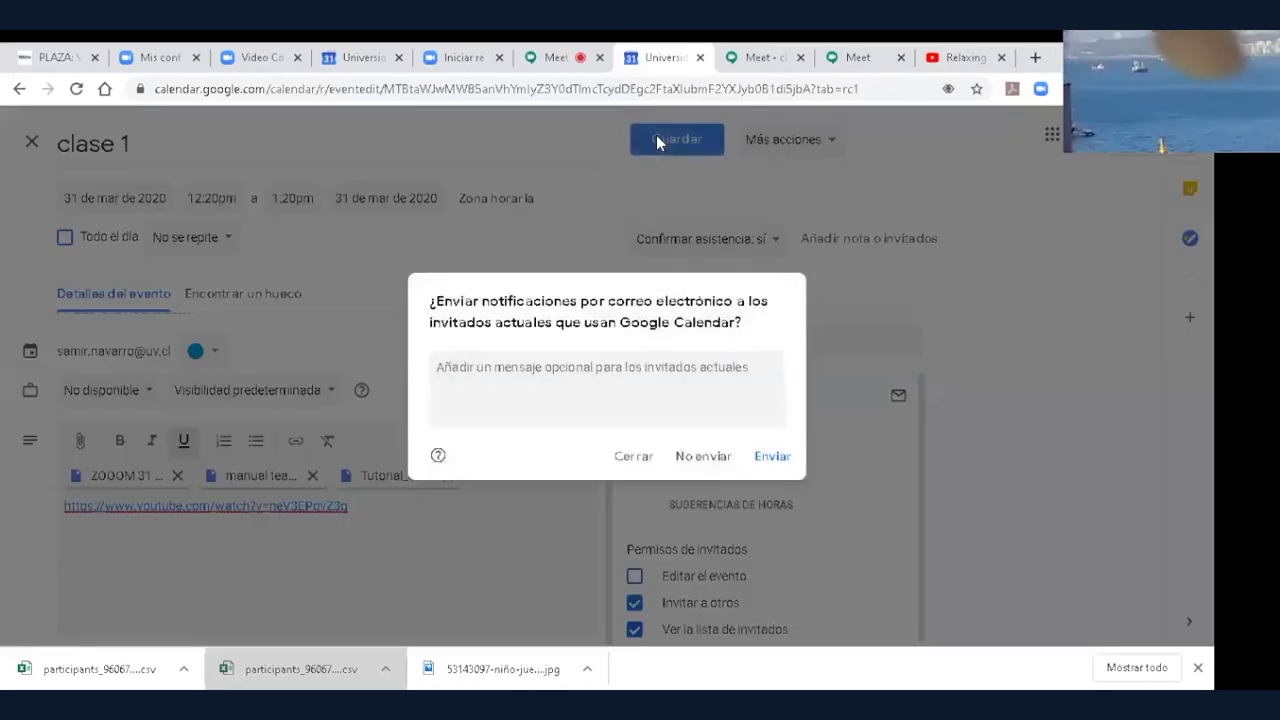
pyautogui.click(620, 393)
pyautogui.write('chi')
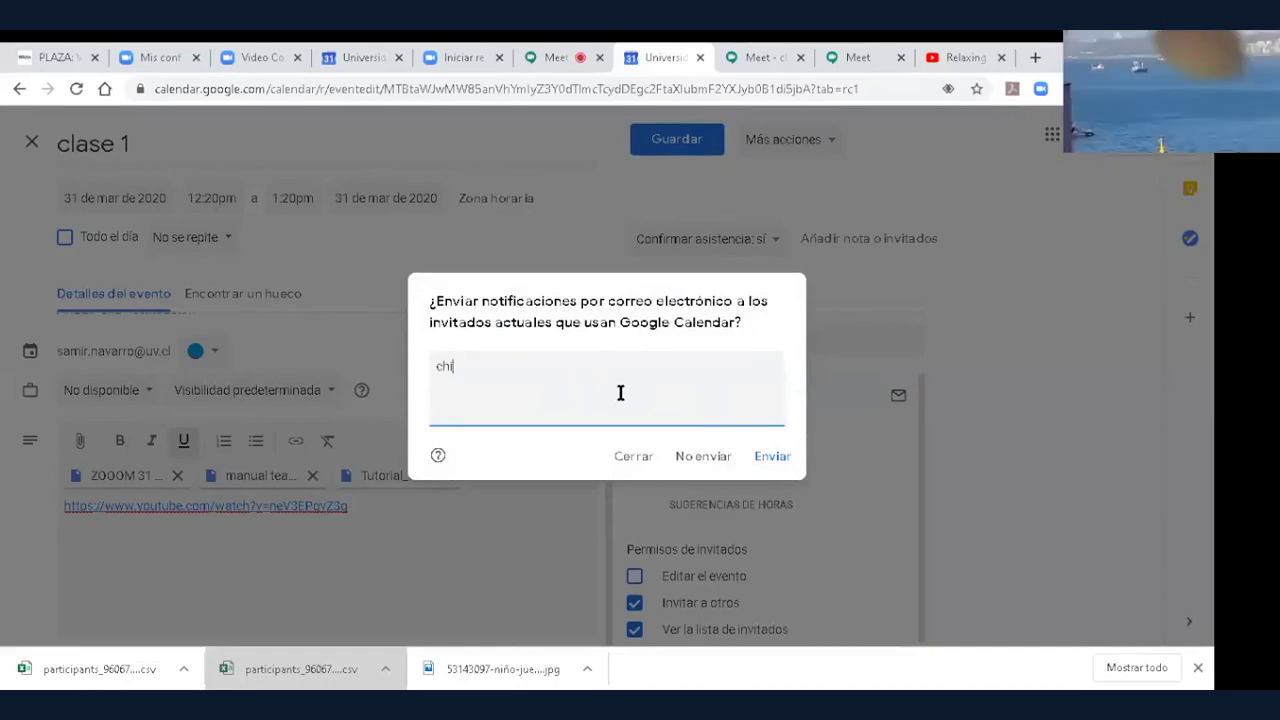
pyautogui.write('cos ya estan los archivos pa')
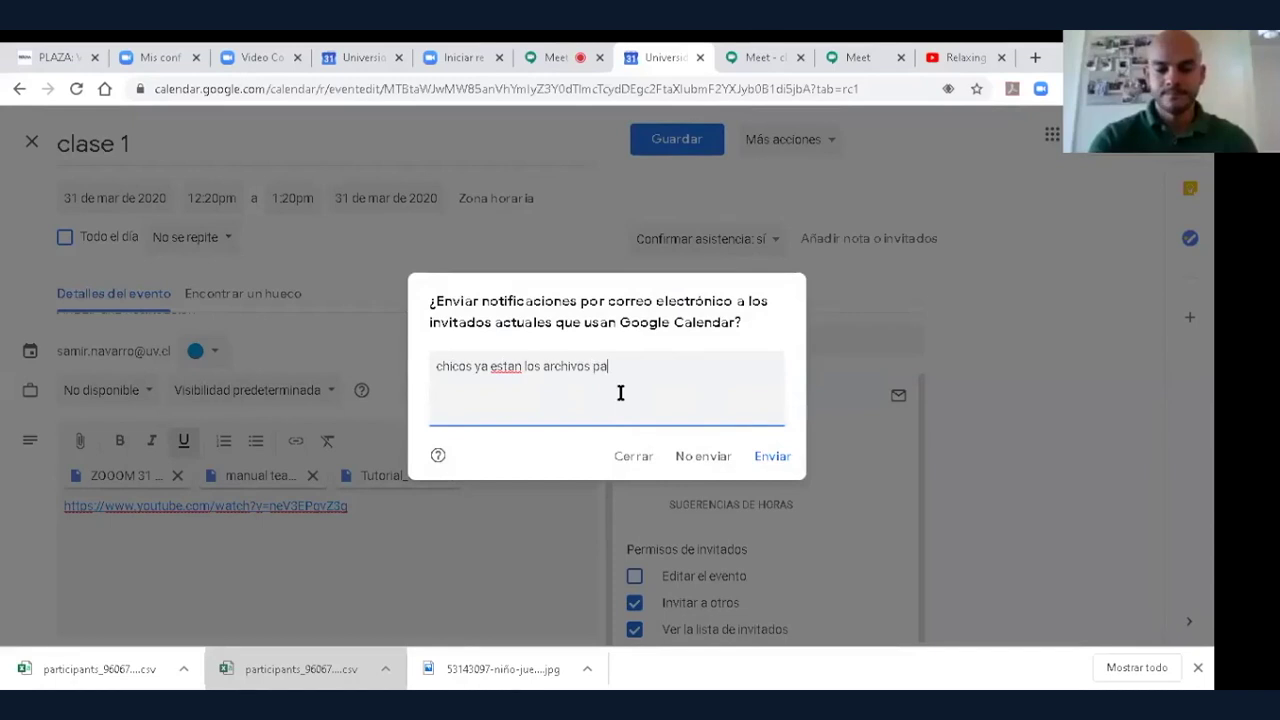
pyautogui.write('ra la reunion nos vemos')
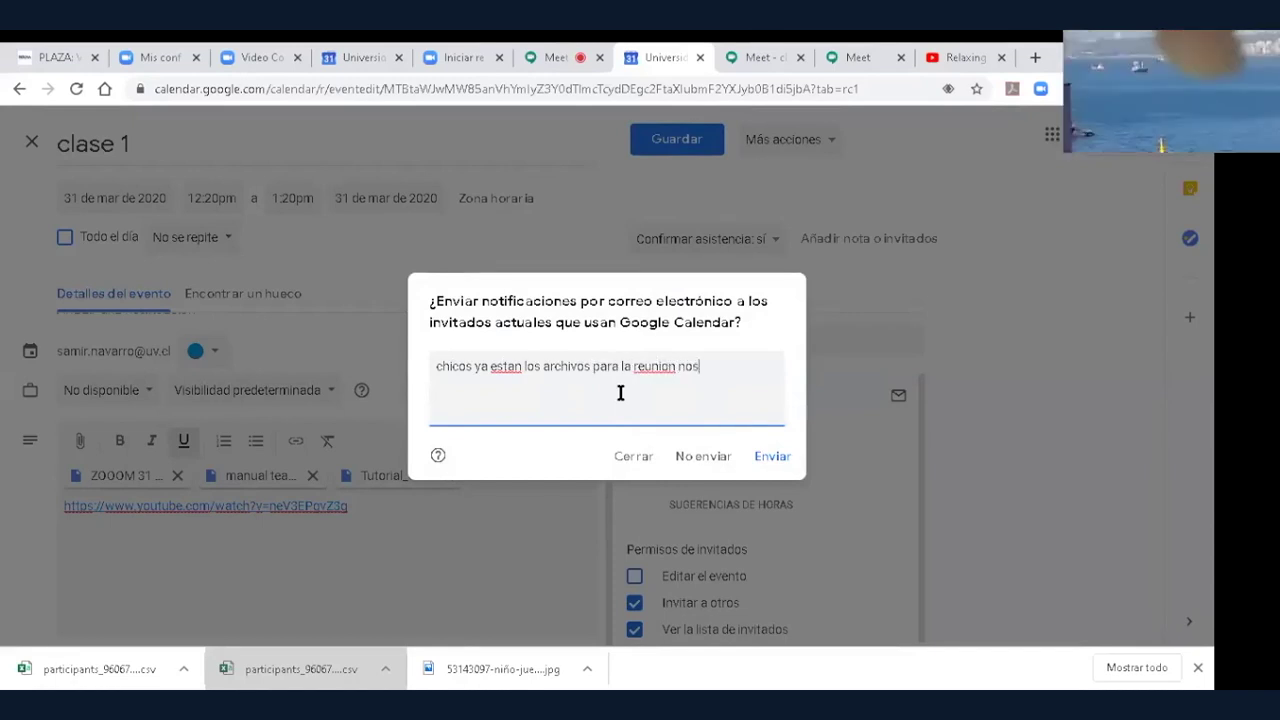
pyautogui.click(775, 457)
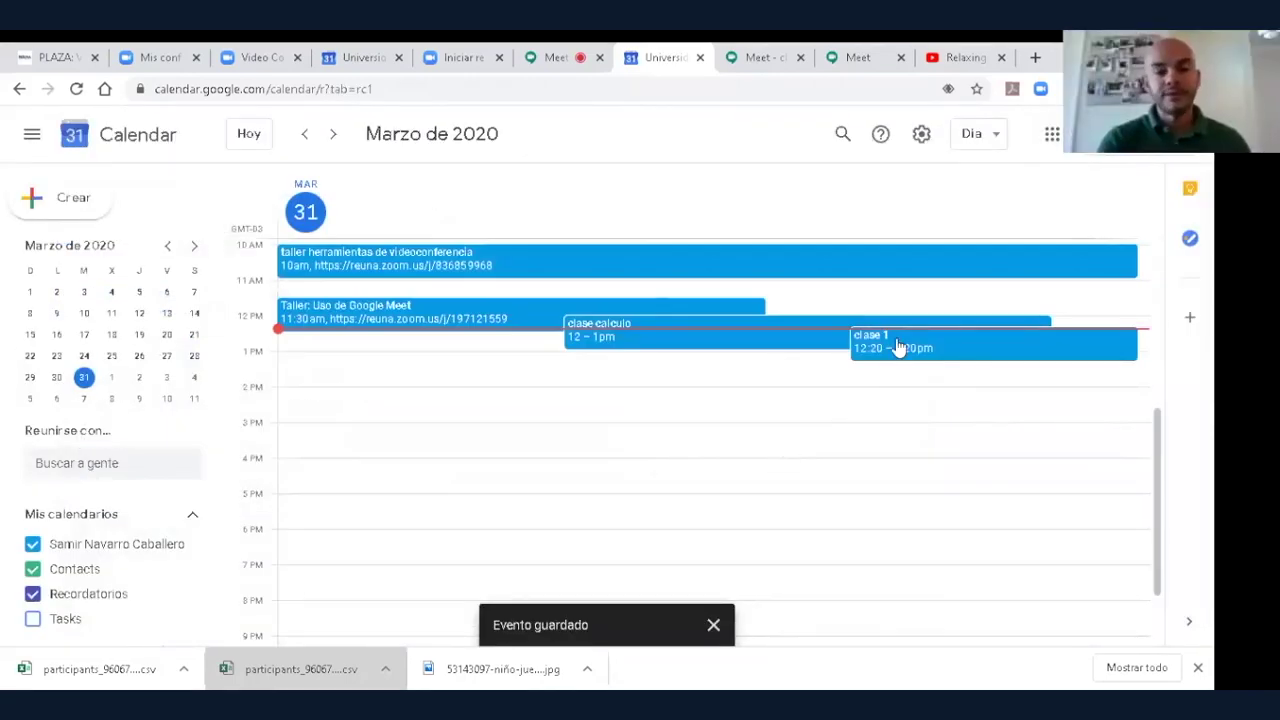
# Join the "clase 1" event's Hangouts Meet call with the microphone and camera turned off.
pyautogui.click(897, 346)
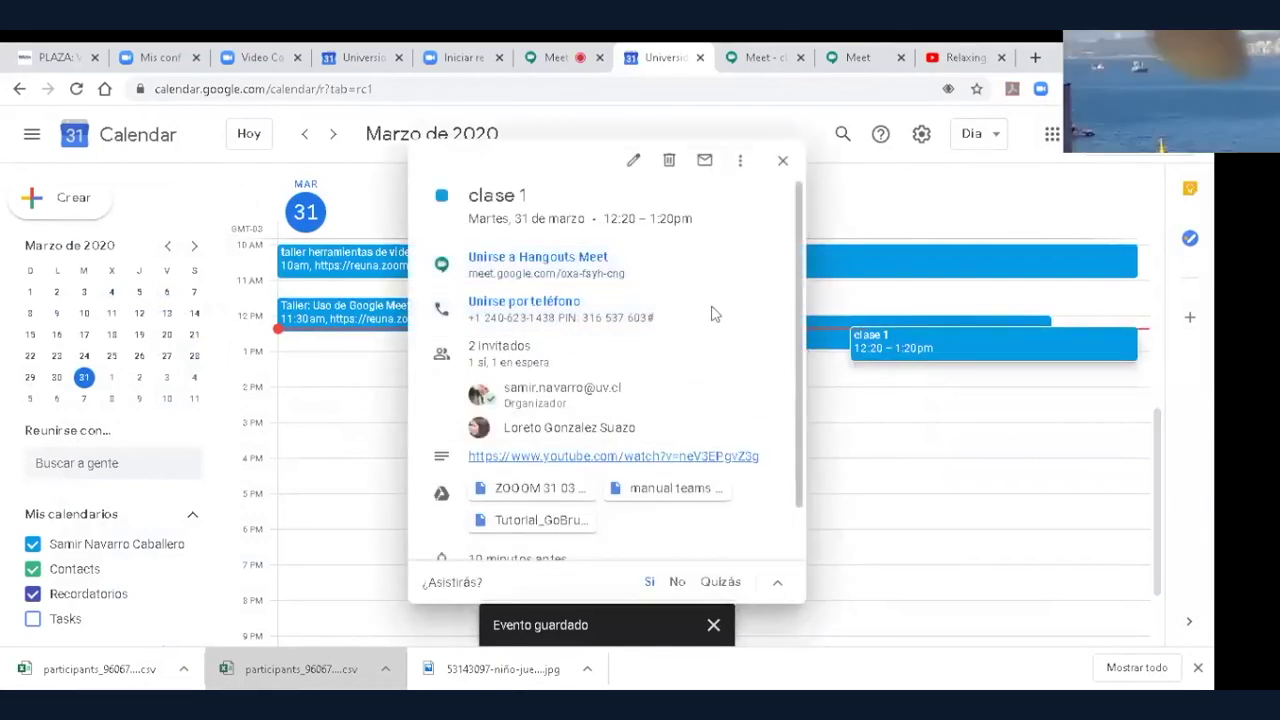
pyautogui.click(572, 258)
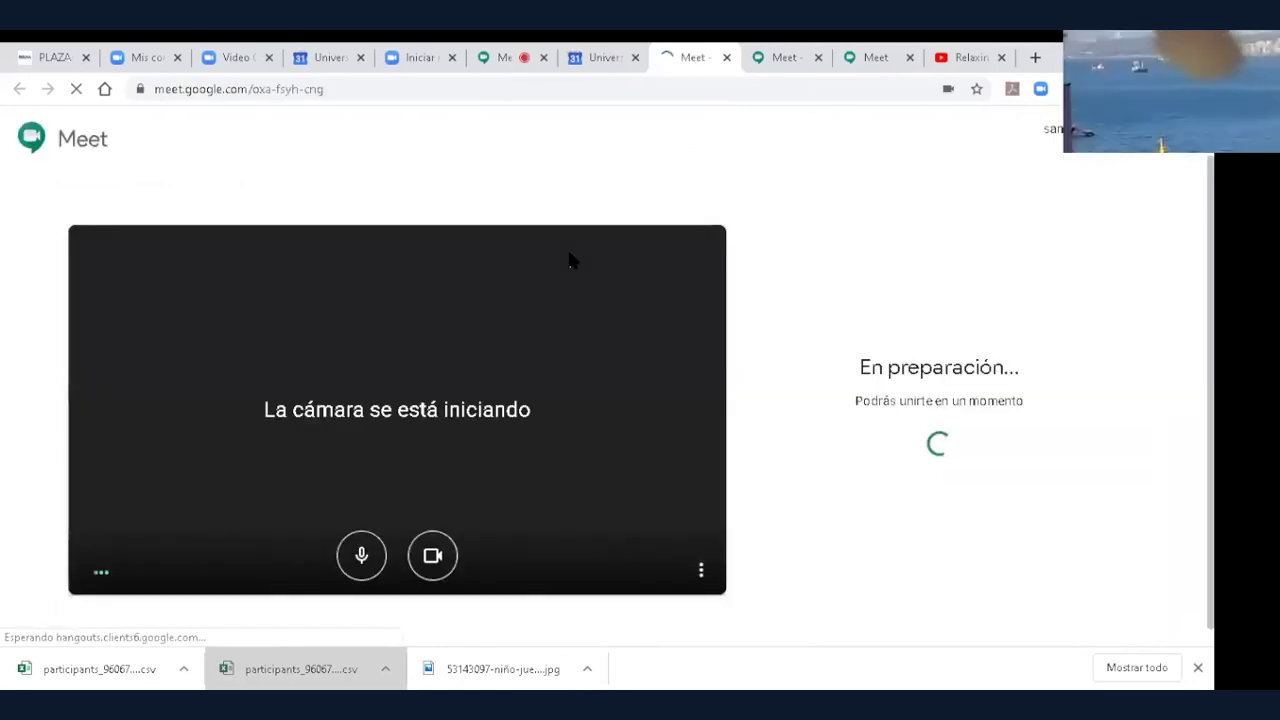
pyautogui.click(364, 567)
pyautogui.click(438, 557)
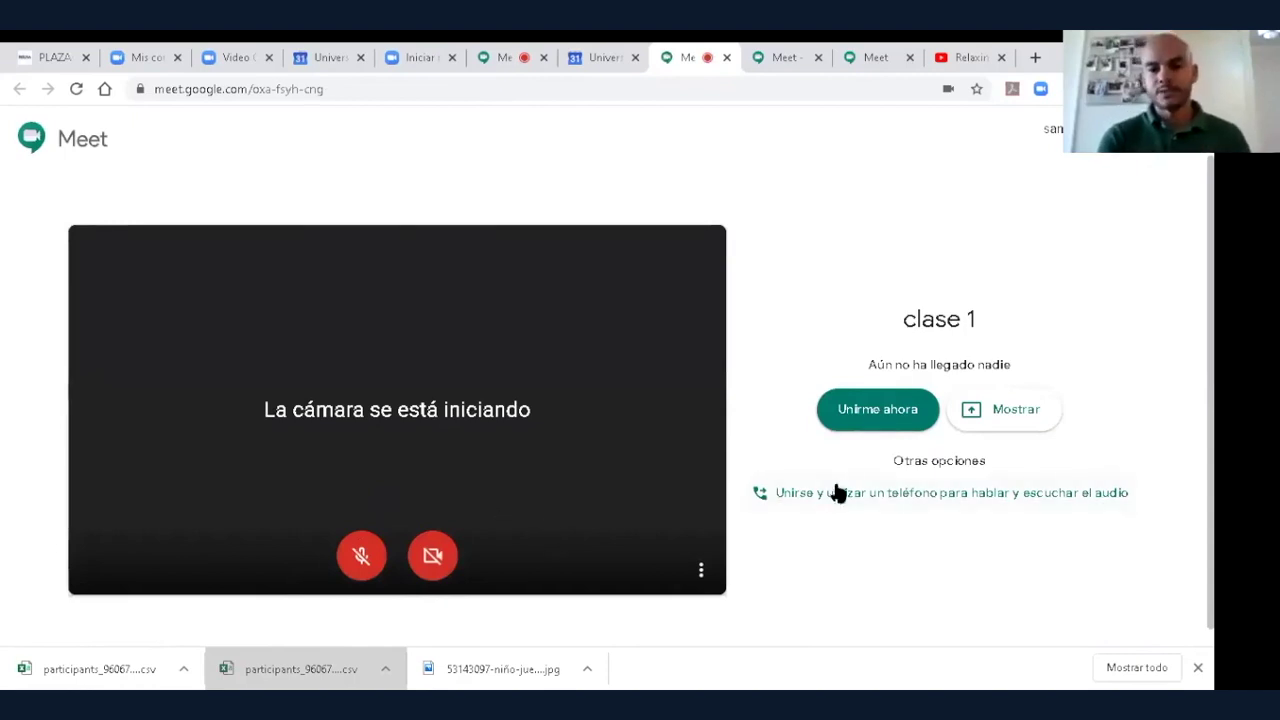
pyautogui.click(868, 412)
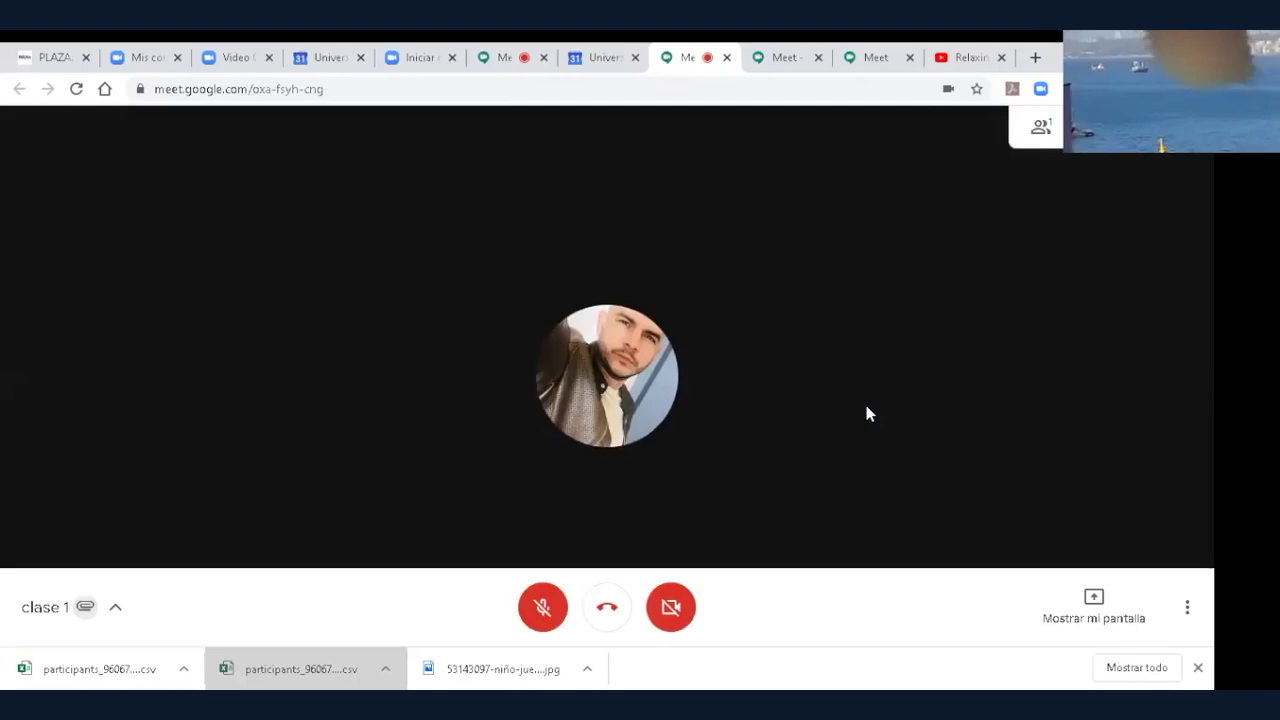
# Examine the meeting's details and attached files, and open the attachment "manual teams UV.ppt".
pyautogui.click(86, 614)
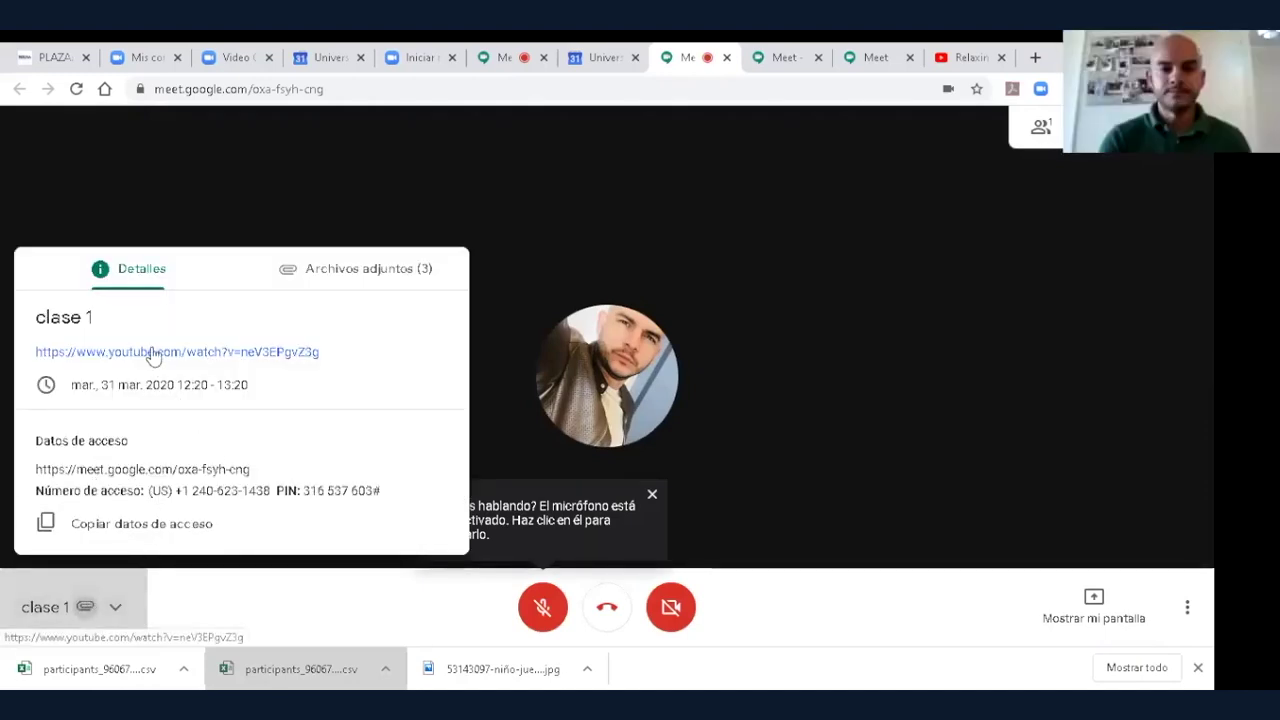
pyautogui.click(310, 277)
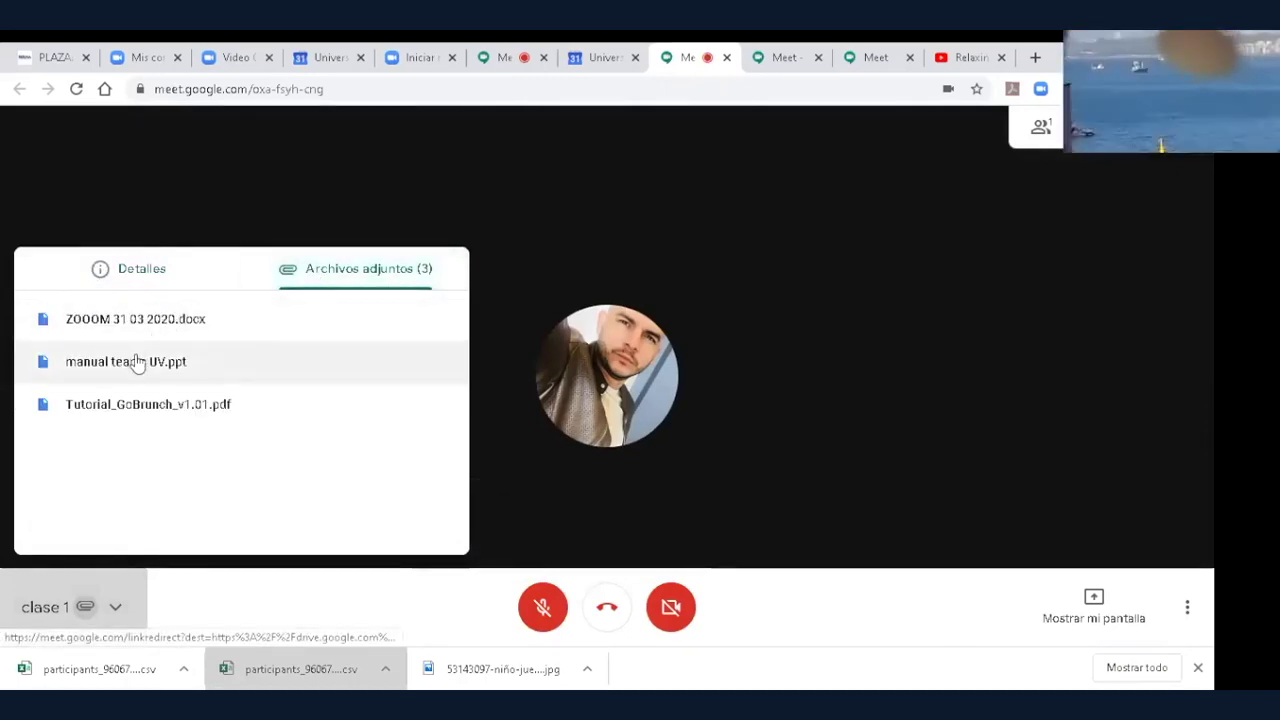
pyautogui.click(147, 280)
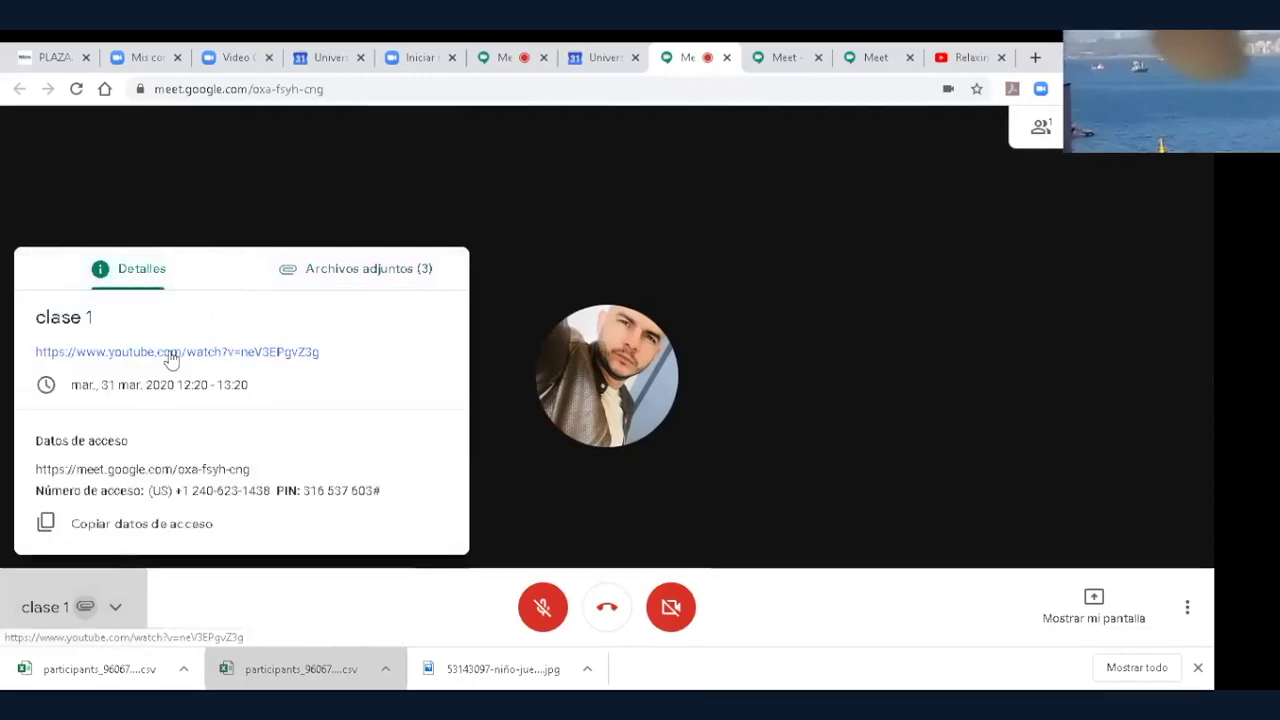
pyautogui.click(320, 277)
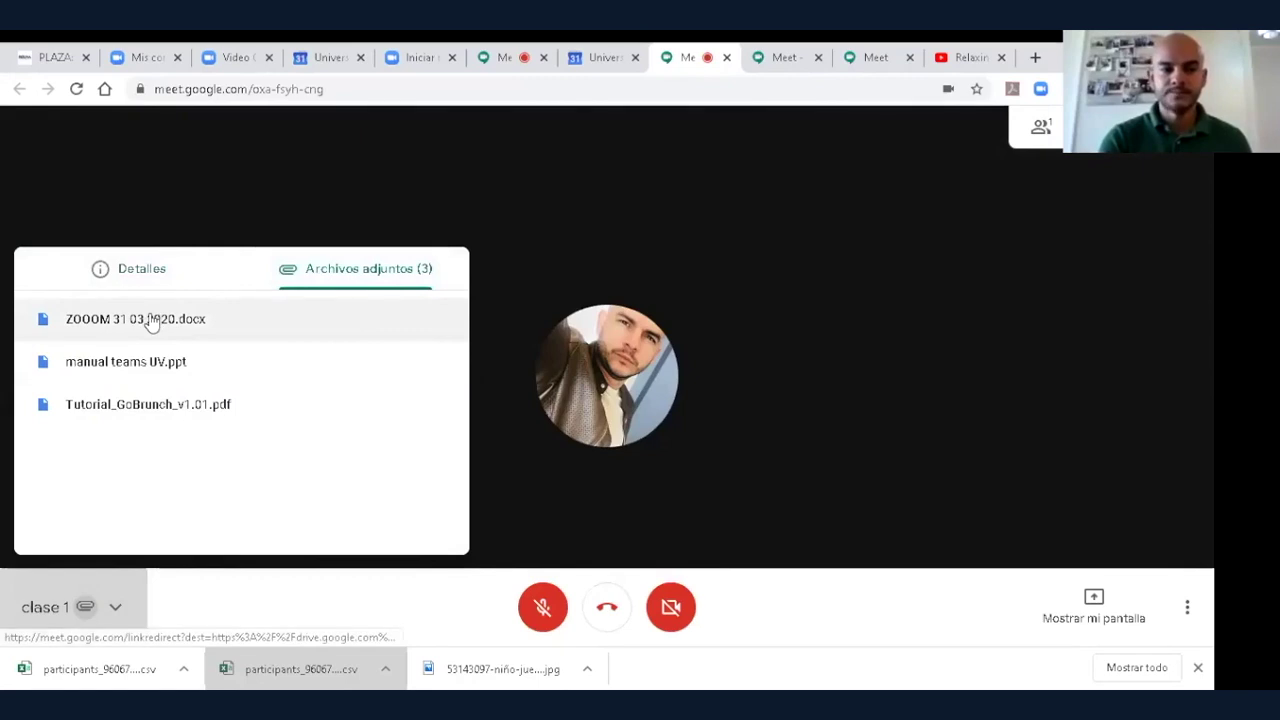
pyautogui.click(150, 366)
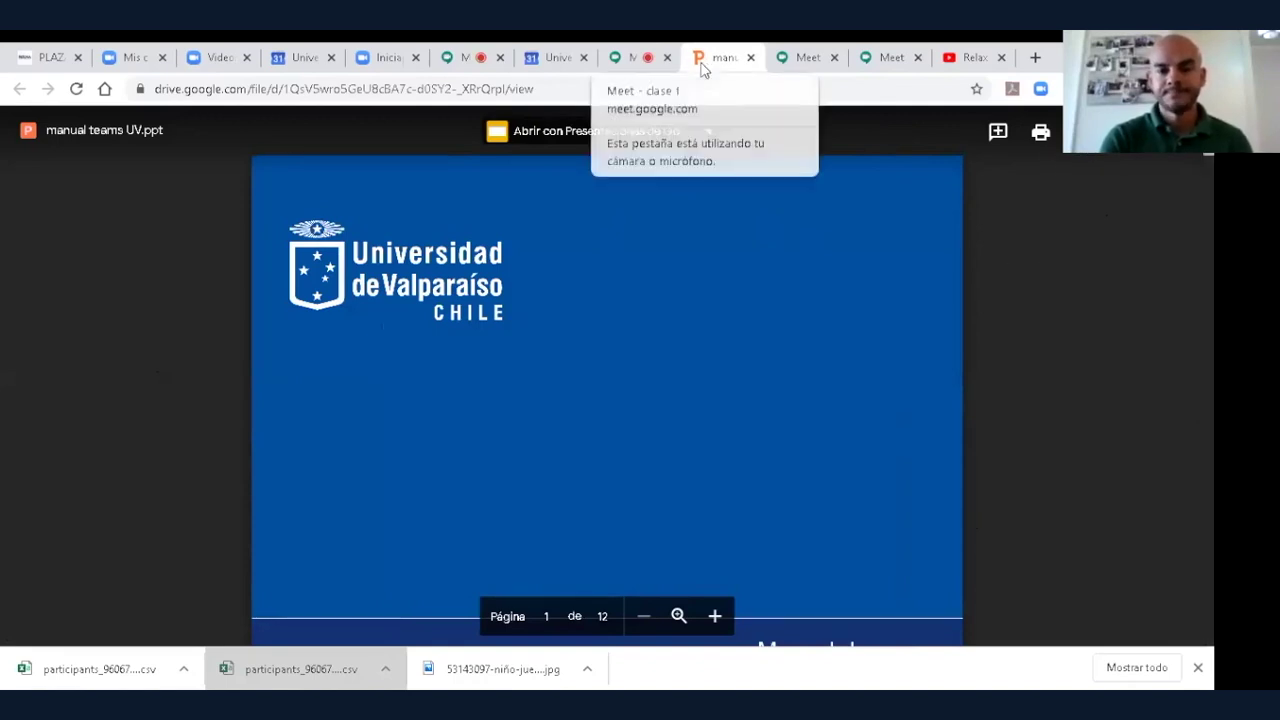
# Return to the "clase 1" call, close the attached files list and view the application windows available for sharing.
pyautogui.click(636, 57)
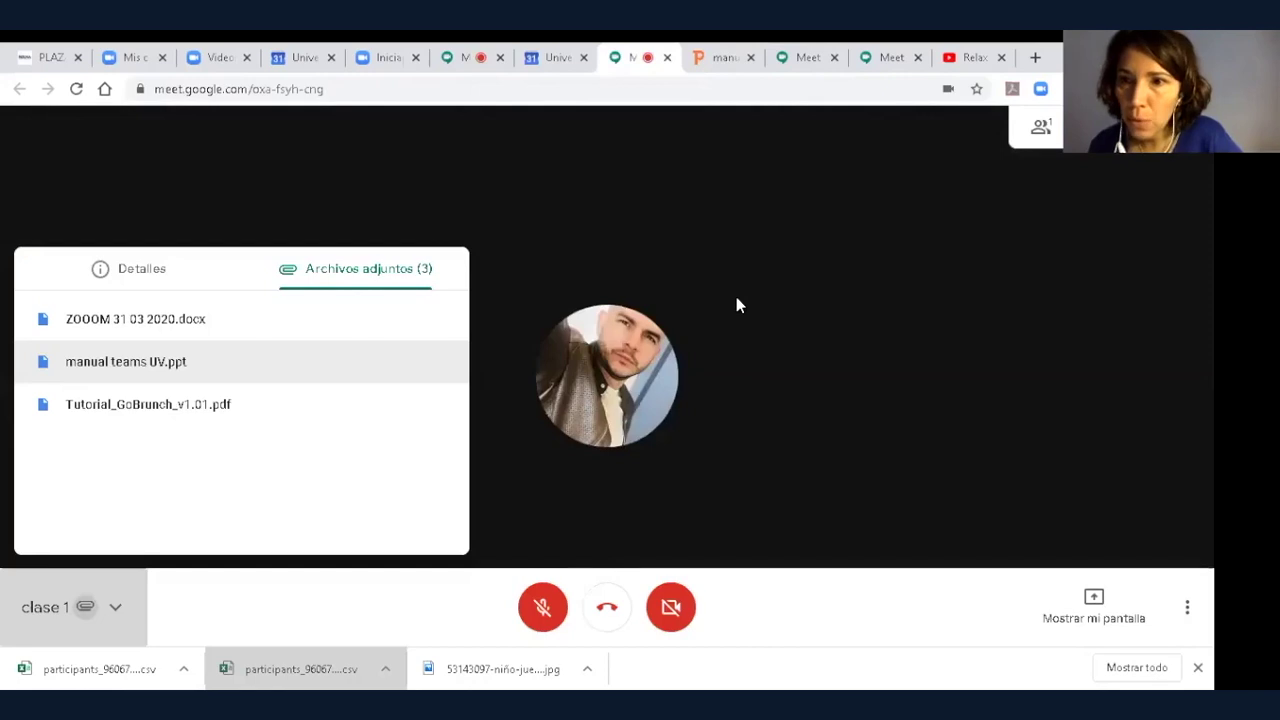
pyautogui.click(630, 620)
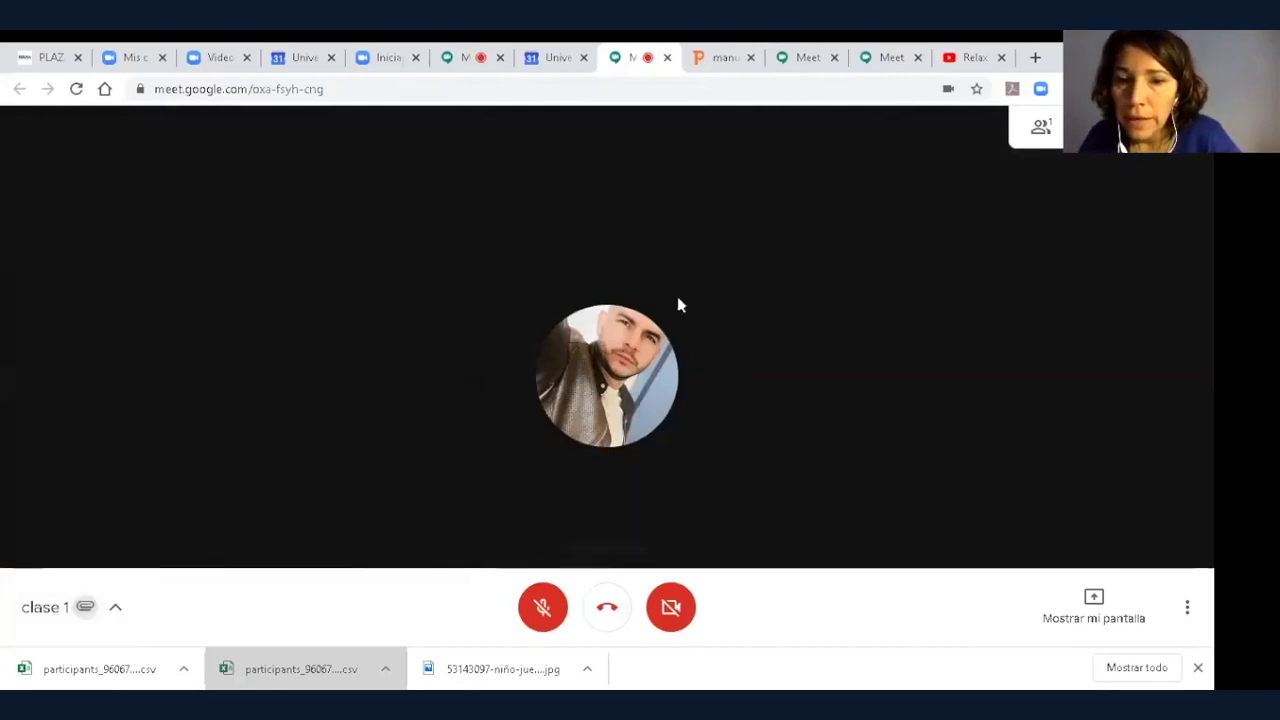
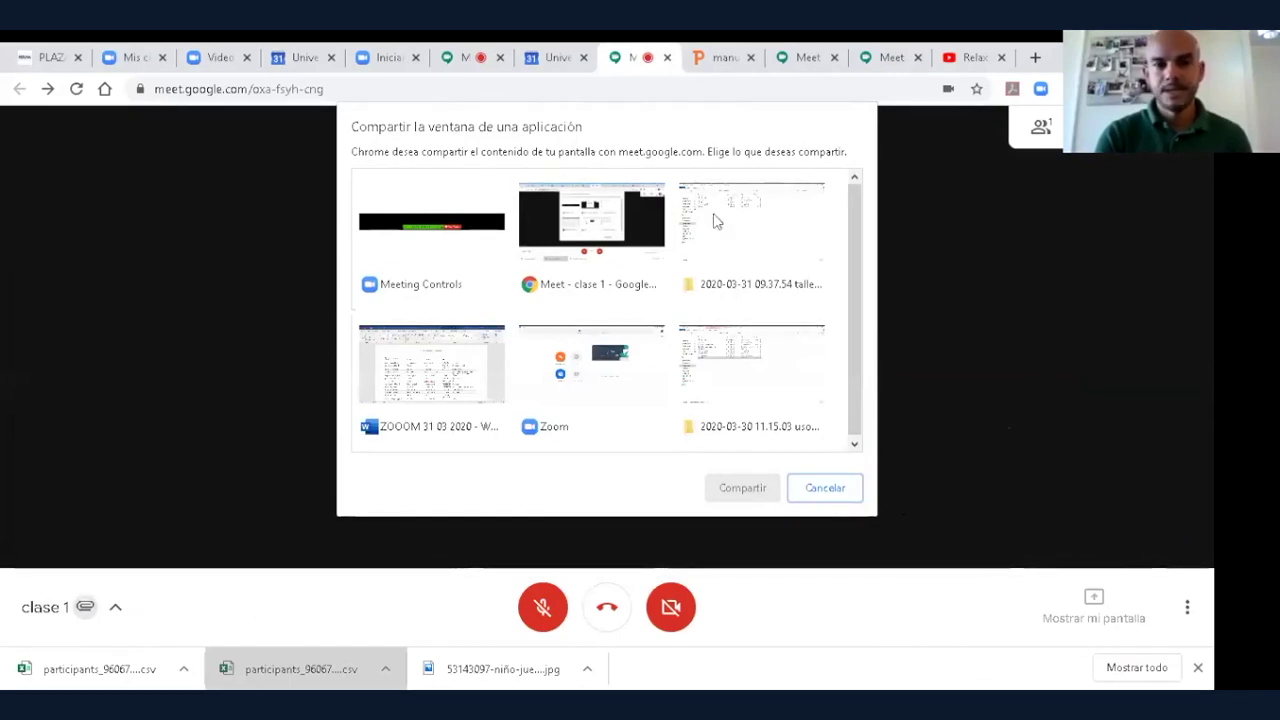
pyautogui.doubleClick(588, 200)
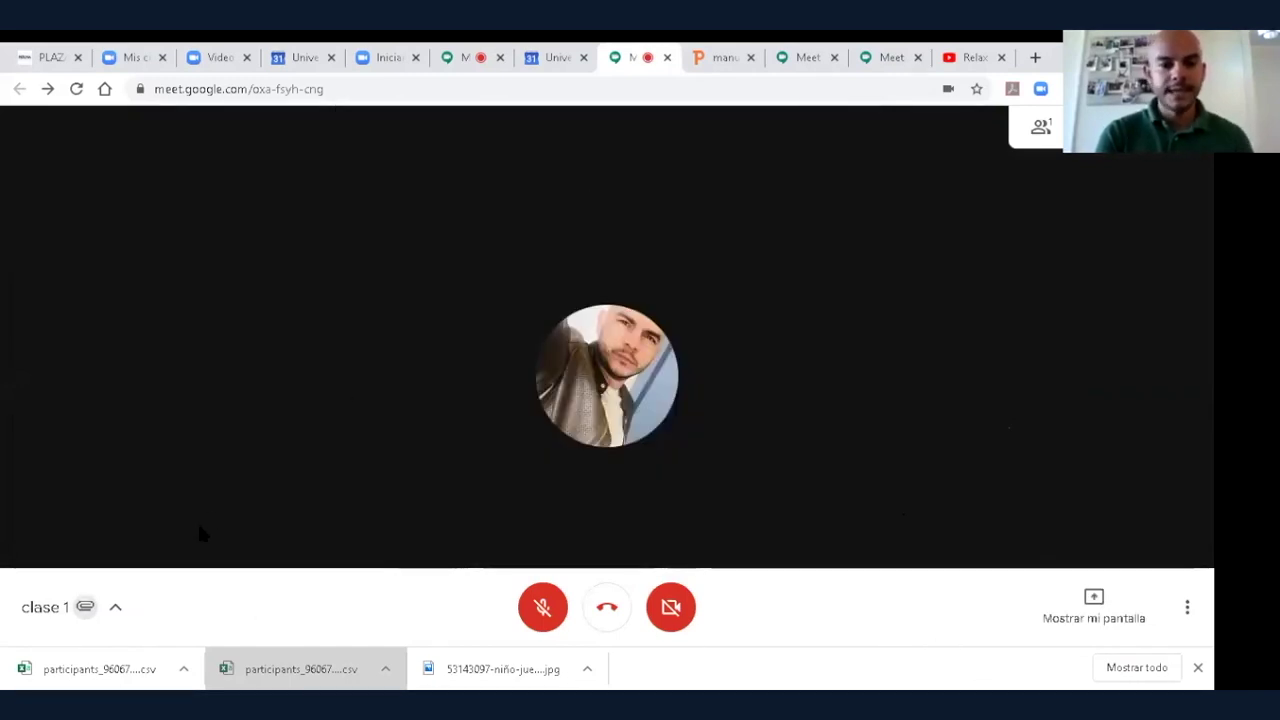
# Examine the "clase 1" meeting's details, including its YouTube link and access data, and its attached files.
pyautogui.click(36, 615)
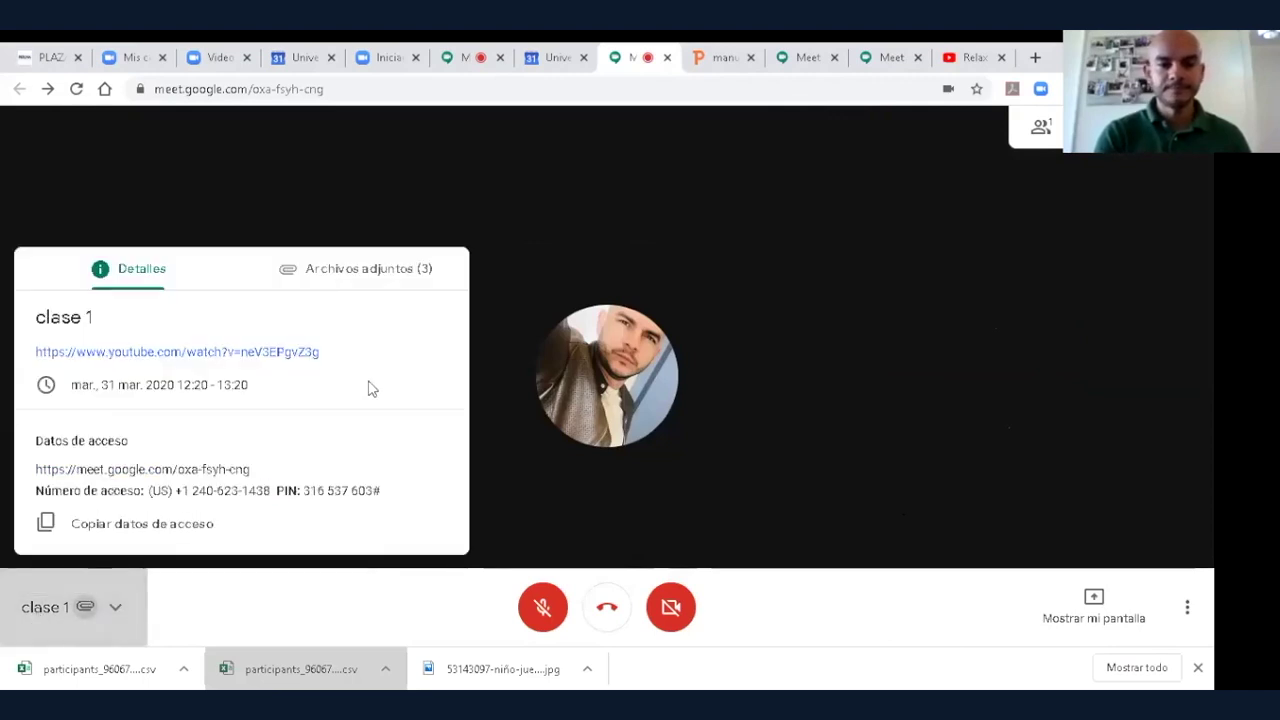
pyautogui.click(366, 272)
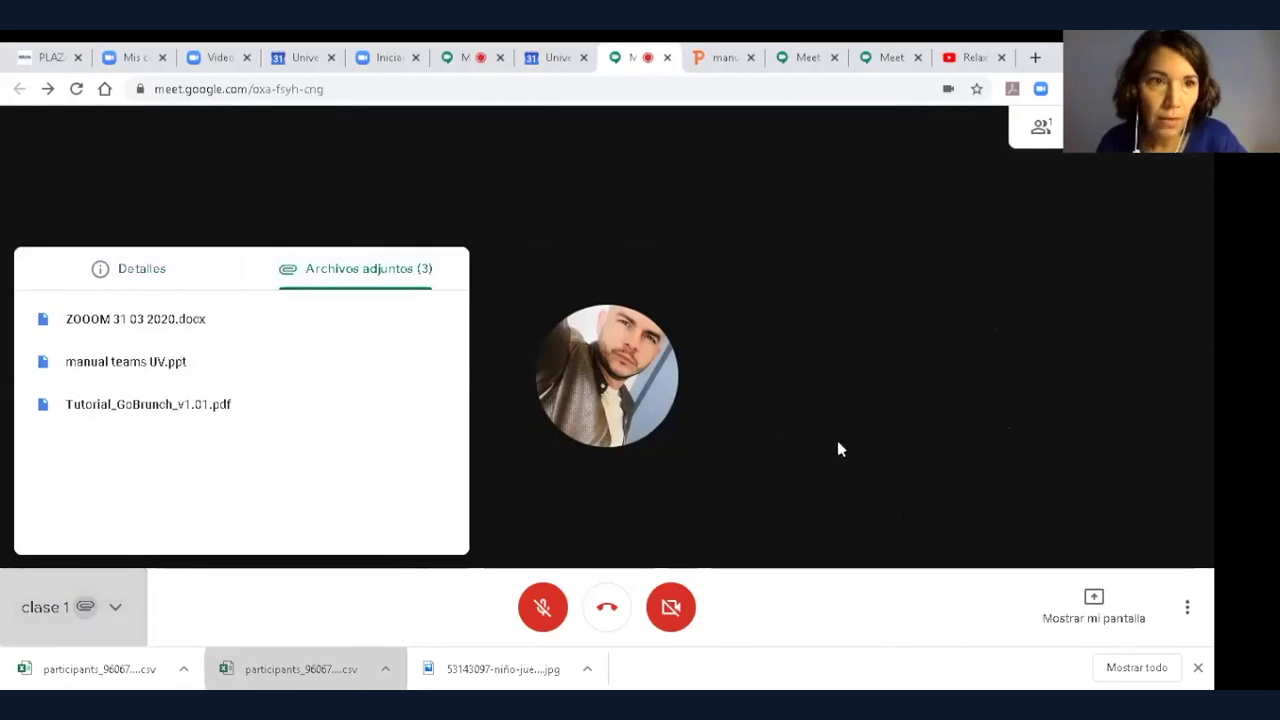
pyautogui.click(172, 275)
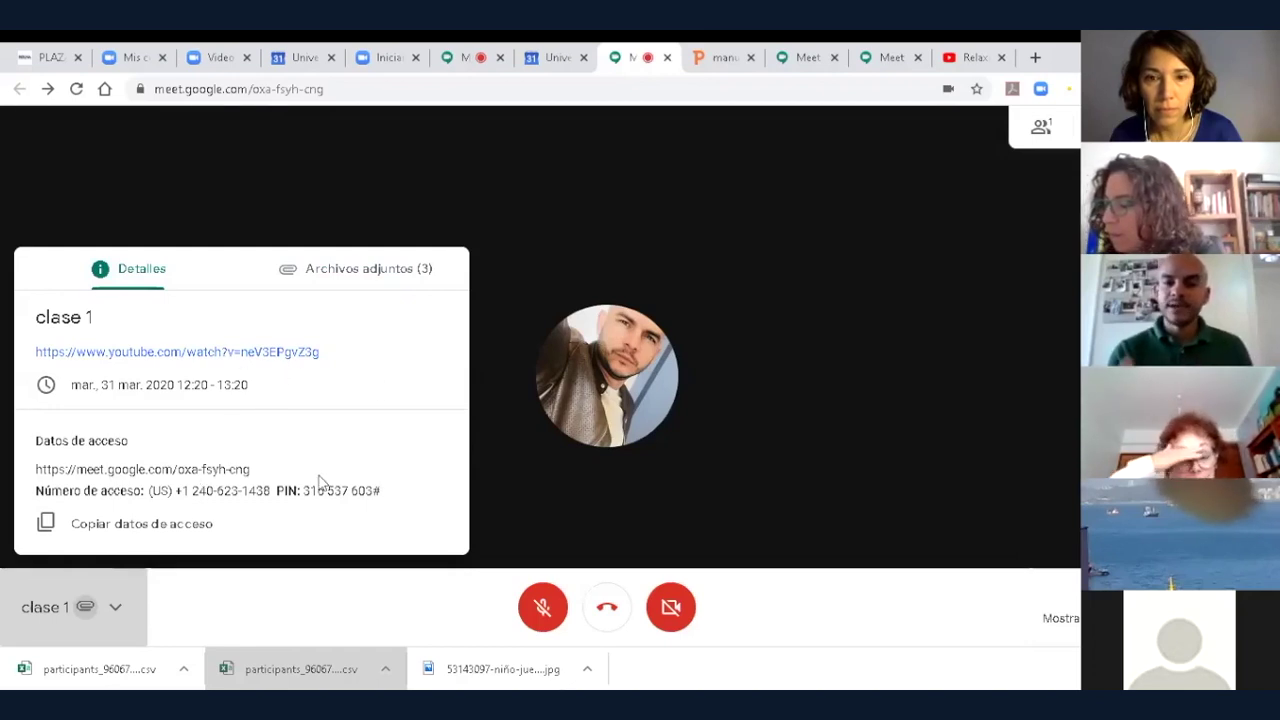
pyautogui.click(338, 272)
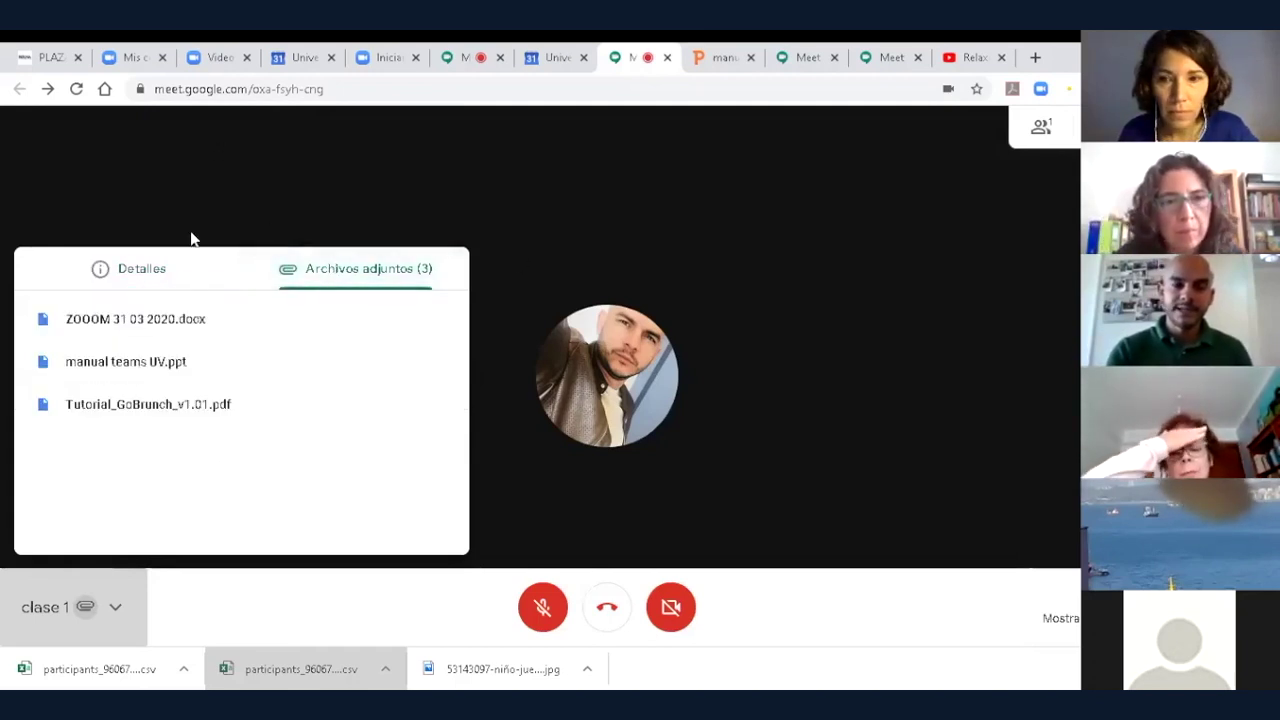
pyautogui.click(134, 276)
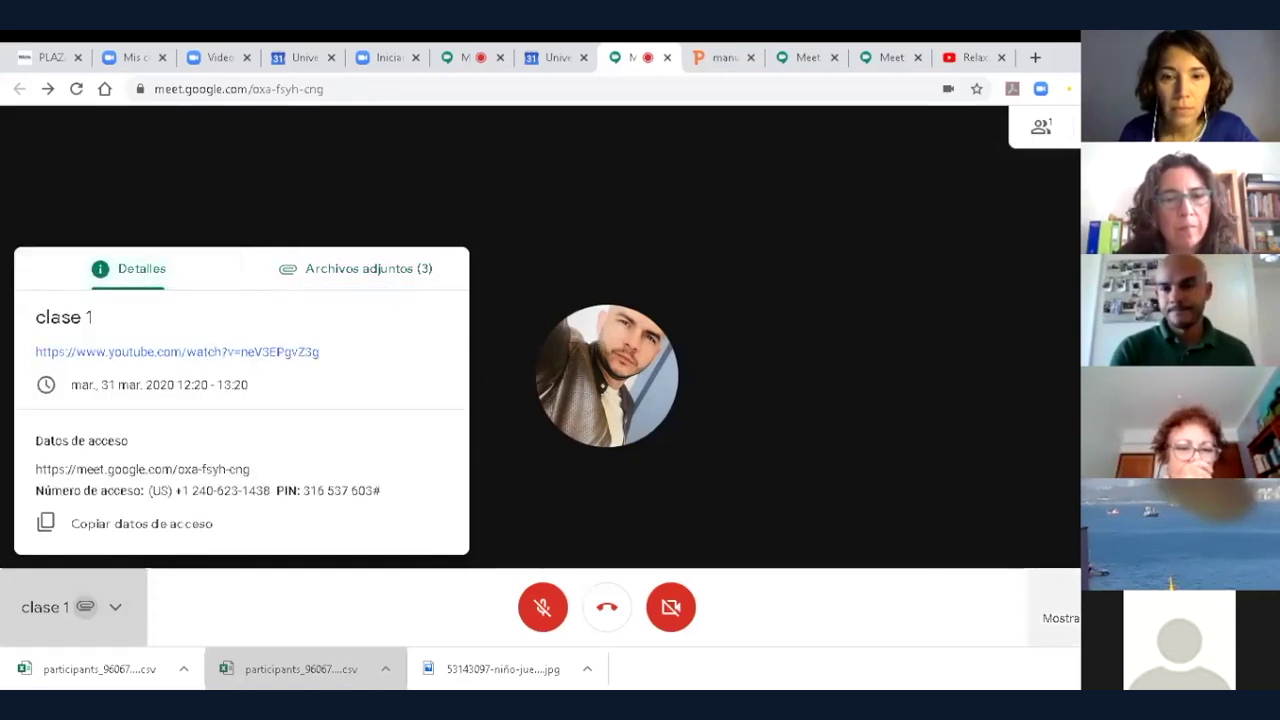
pyautogui.click(60, 607)
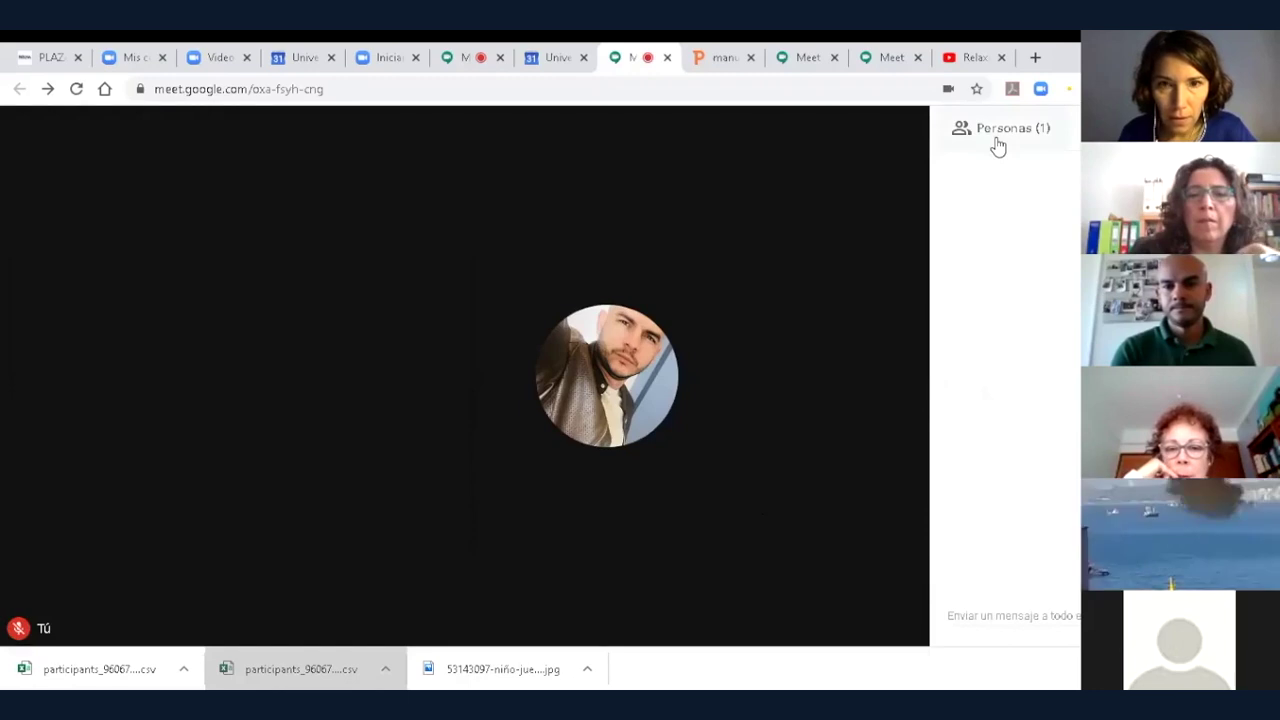
# View the list of people in the "clase 1" call.
pyautogui.click(996, 144)
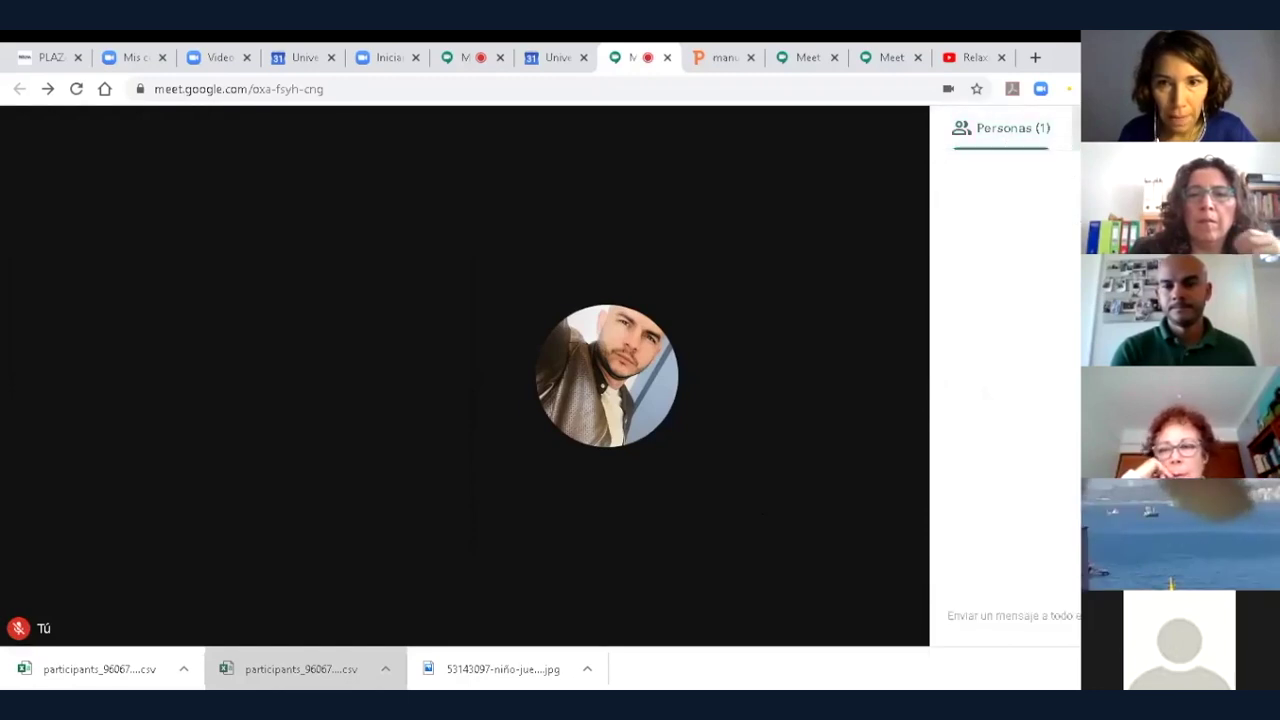
pyautogui.click(1000, 134)
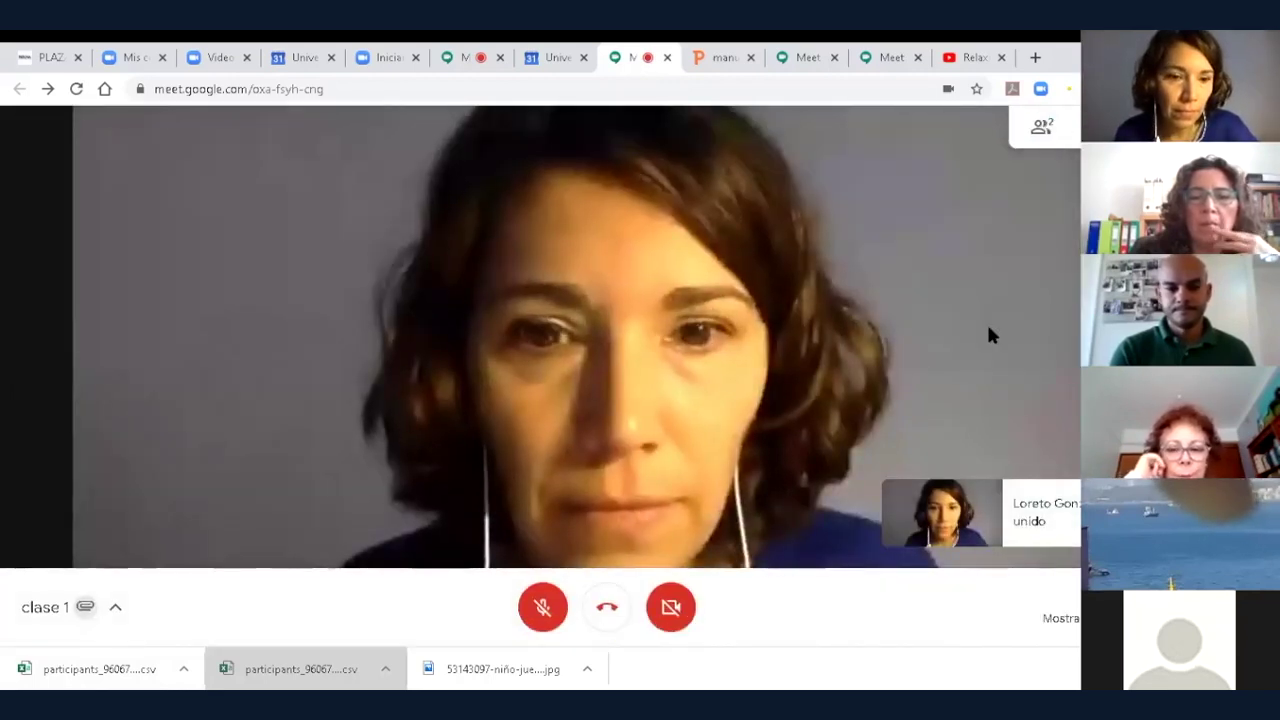
# Open the meeting attachment "Tutorial_GoBrunch_v1.01.pdf", close it again and return to the call view.
pyautogui.click(45, 608)
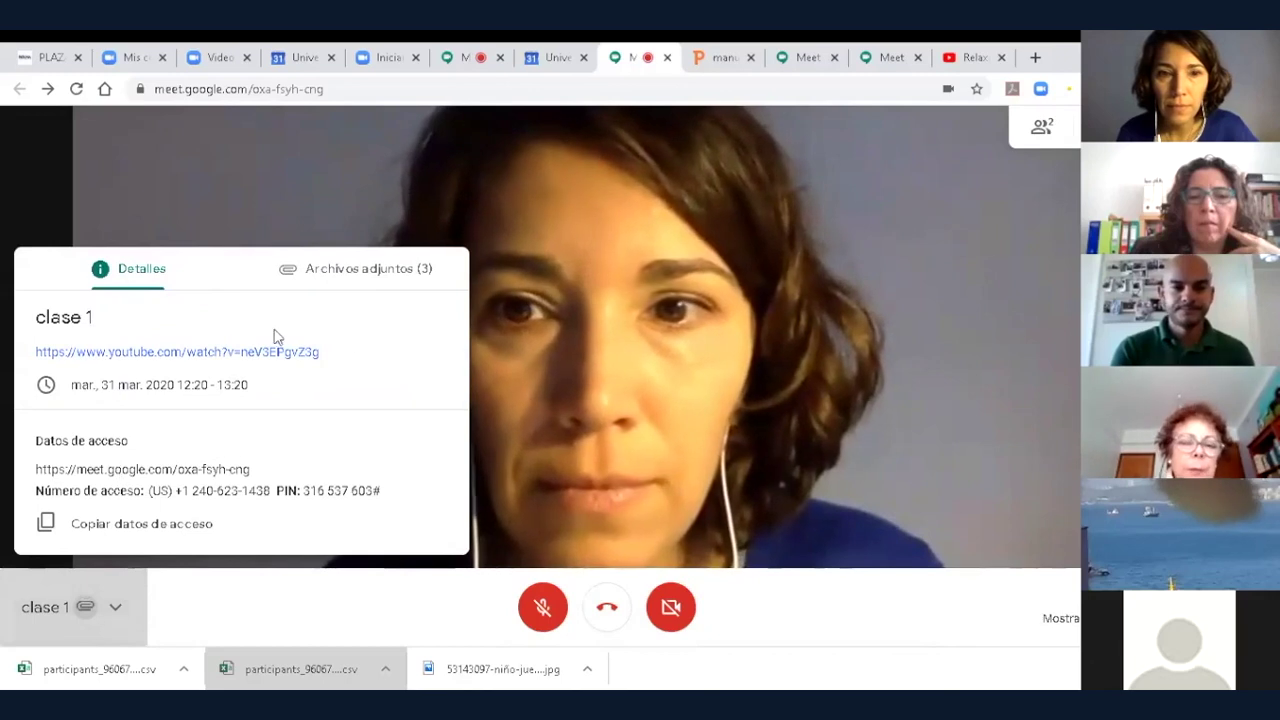
pyautogui.click(354, 283)
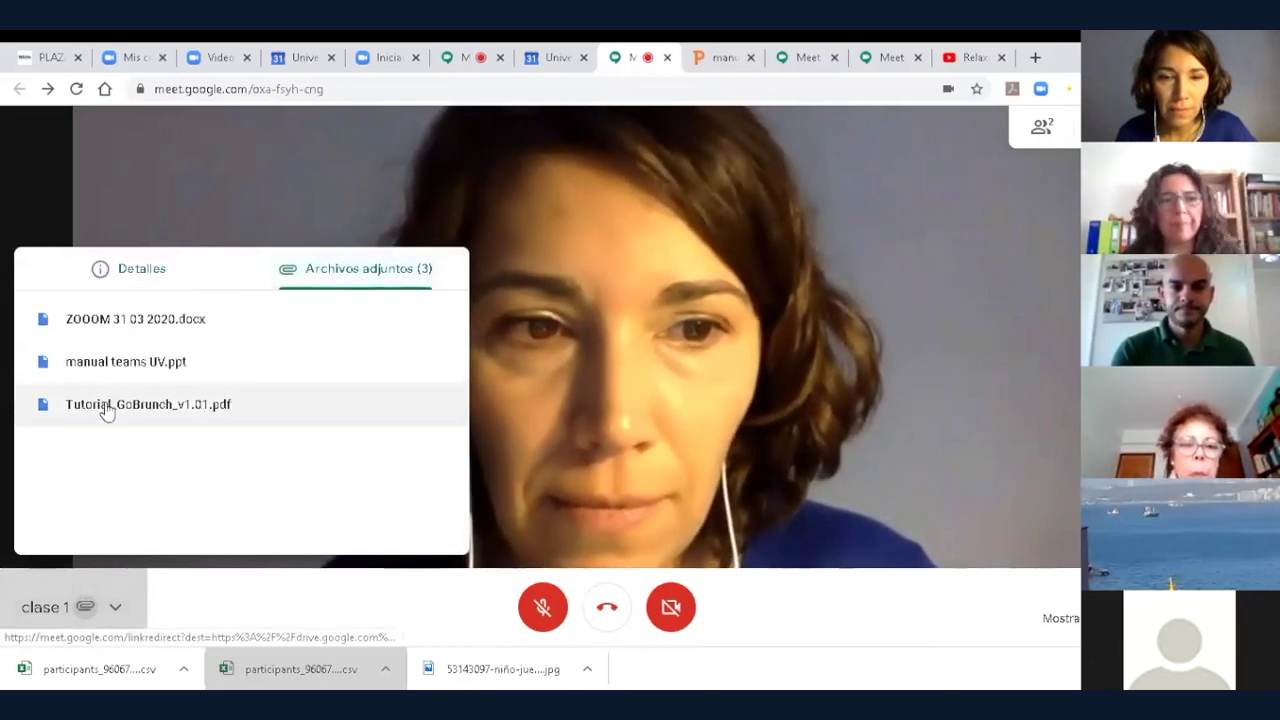
pyautogui.click(107, 408)
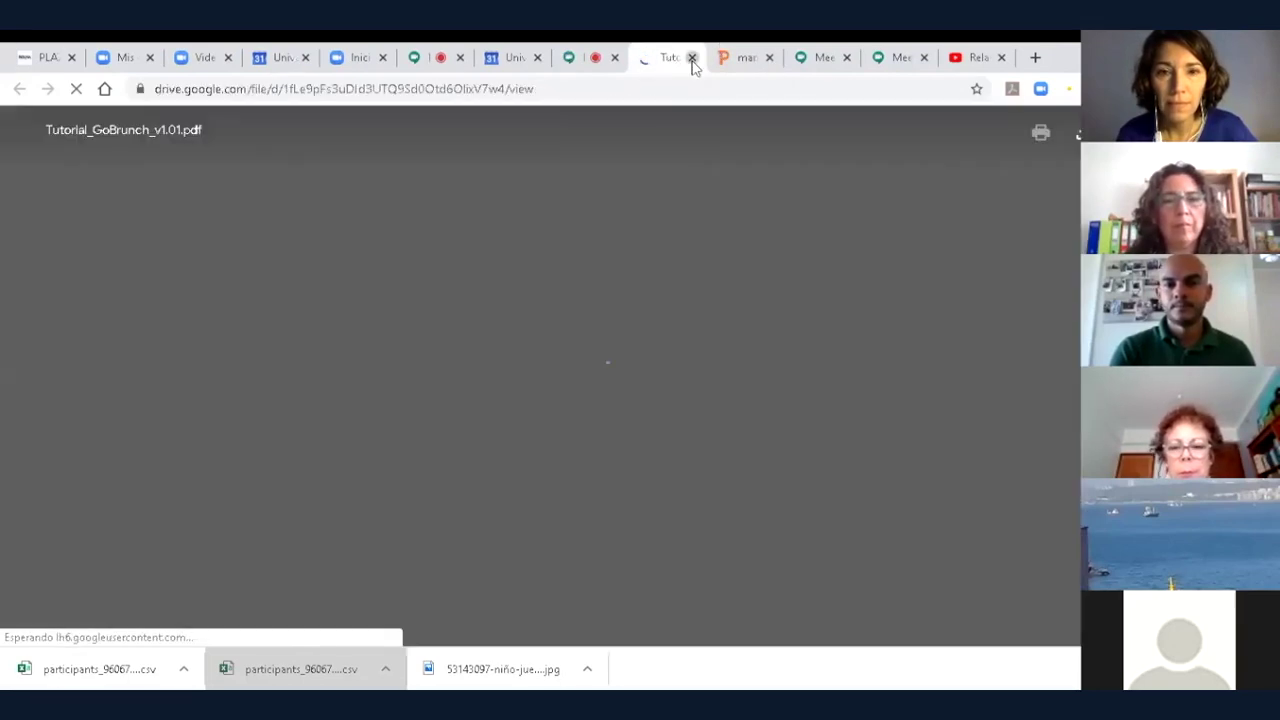
pyautogui.click(692, 58)
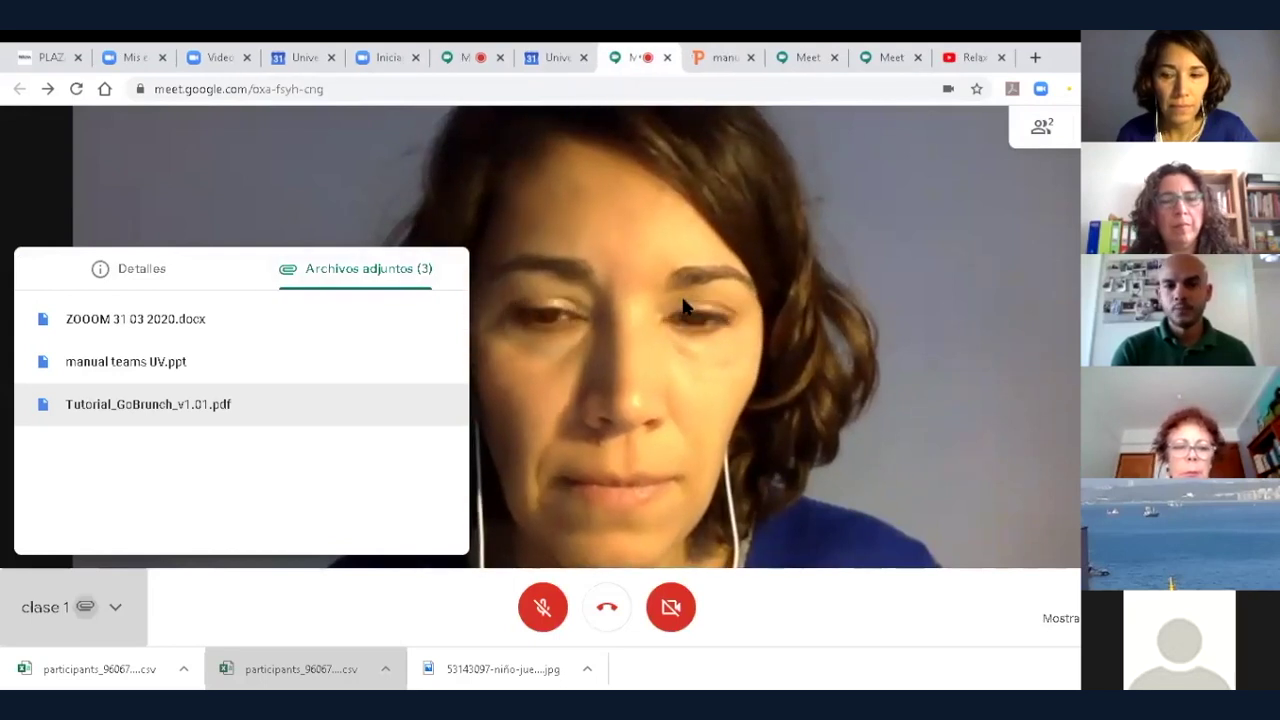
pyautogui.click(684, 307)
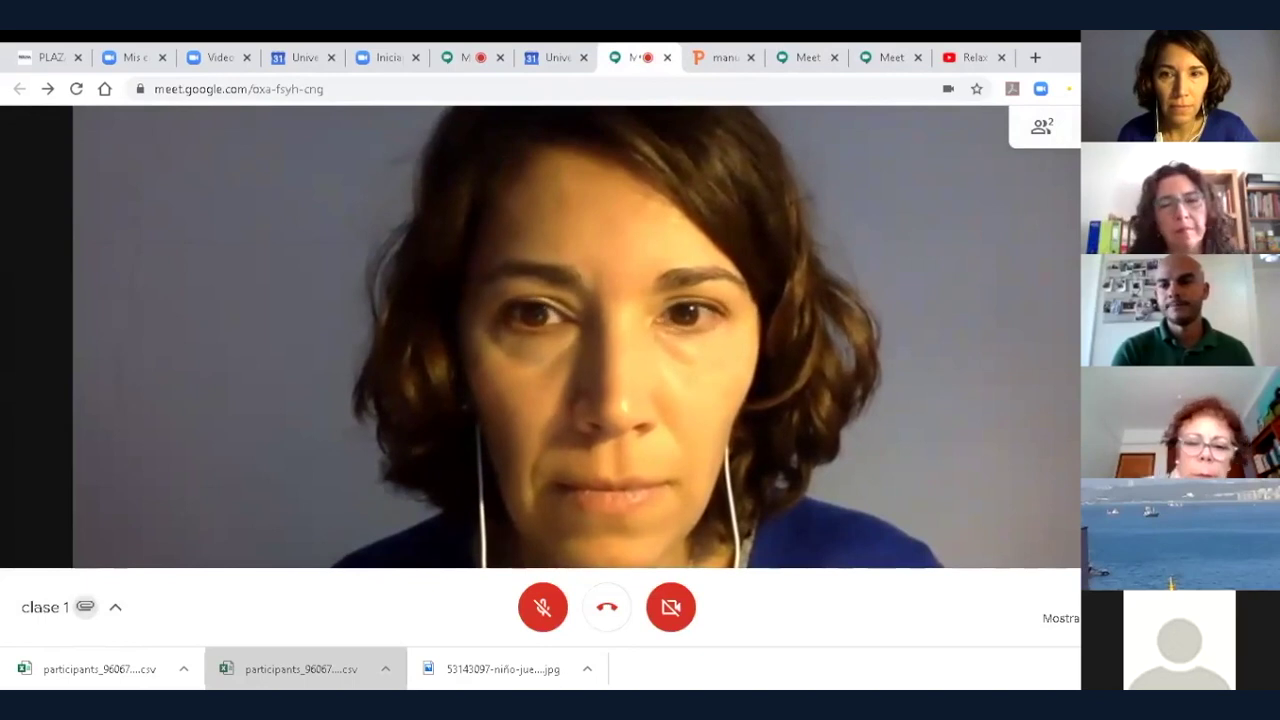
# Change the call's layout to "Barra lateral".
pyautogui.click(1042, 127)
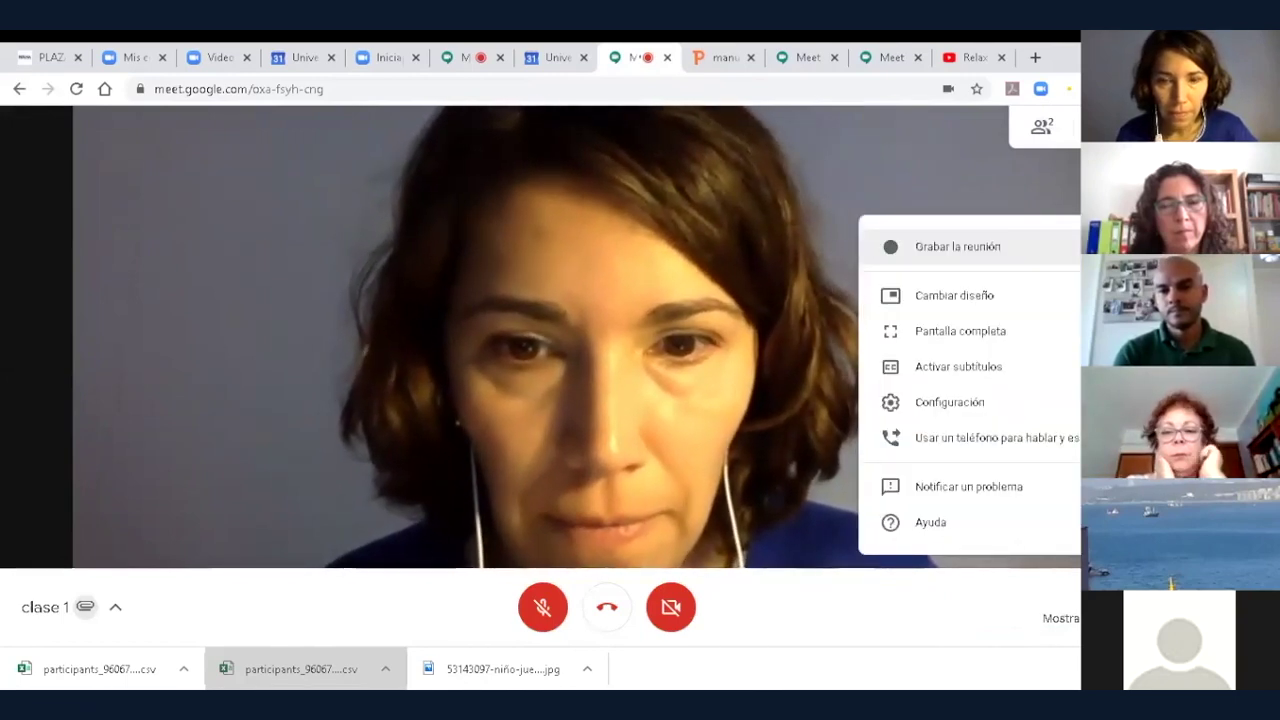
pyautogui.click(935, 296)
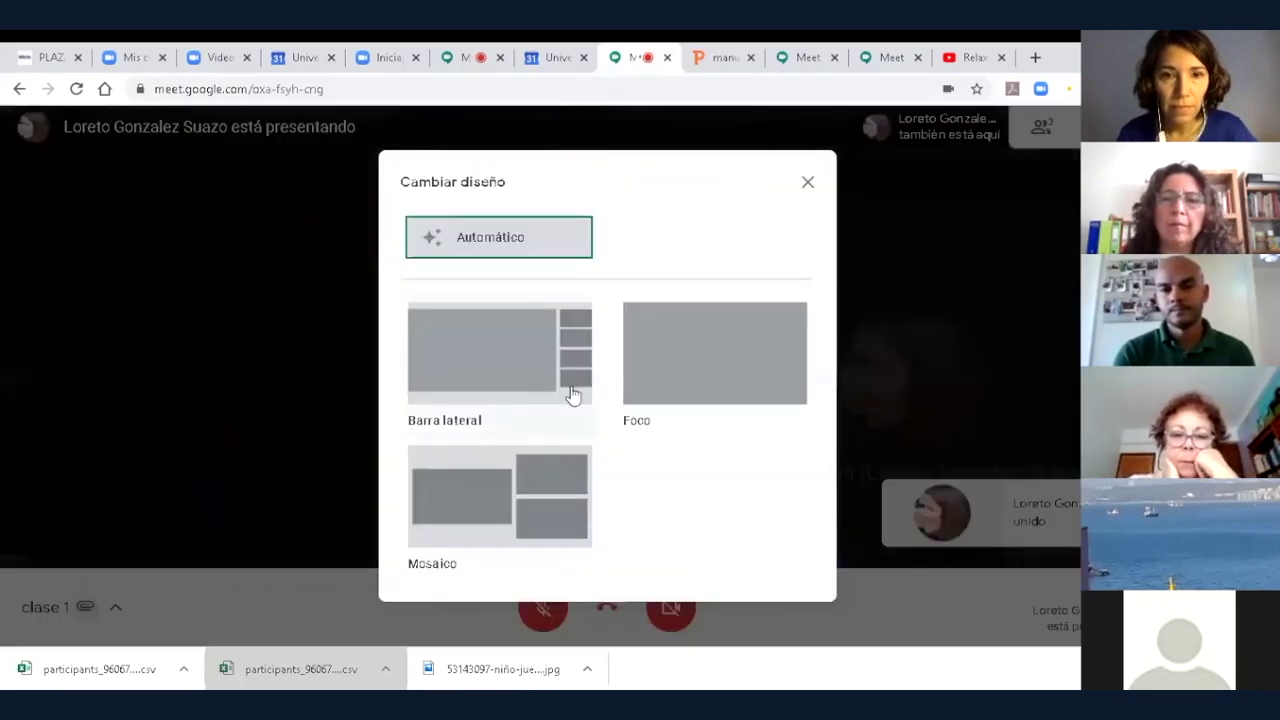
pyautogui.click(564, 378)
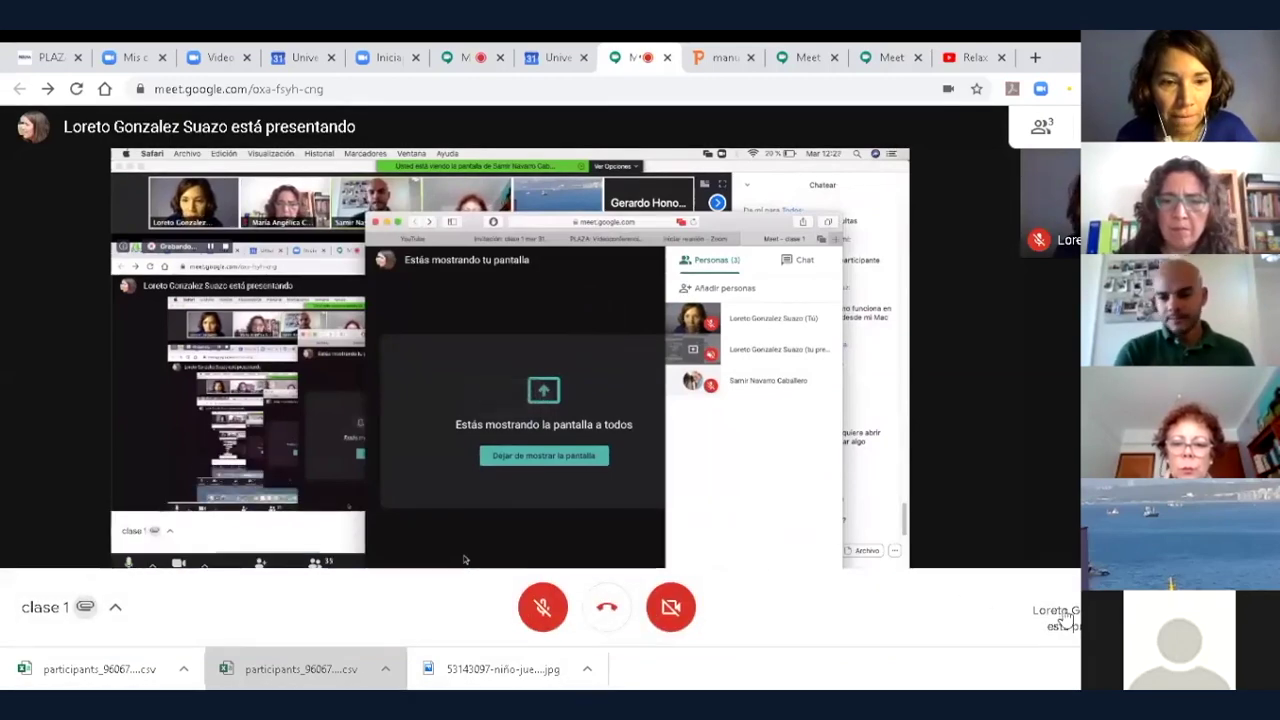
pyautogui.click(1052, 618)
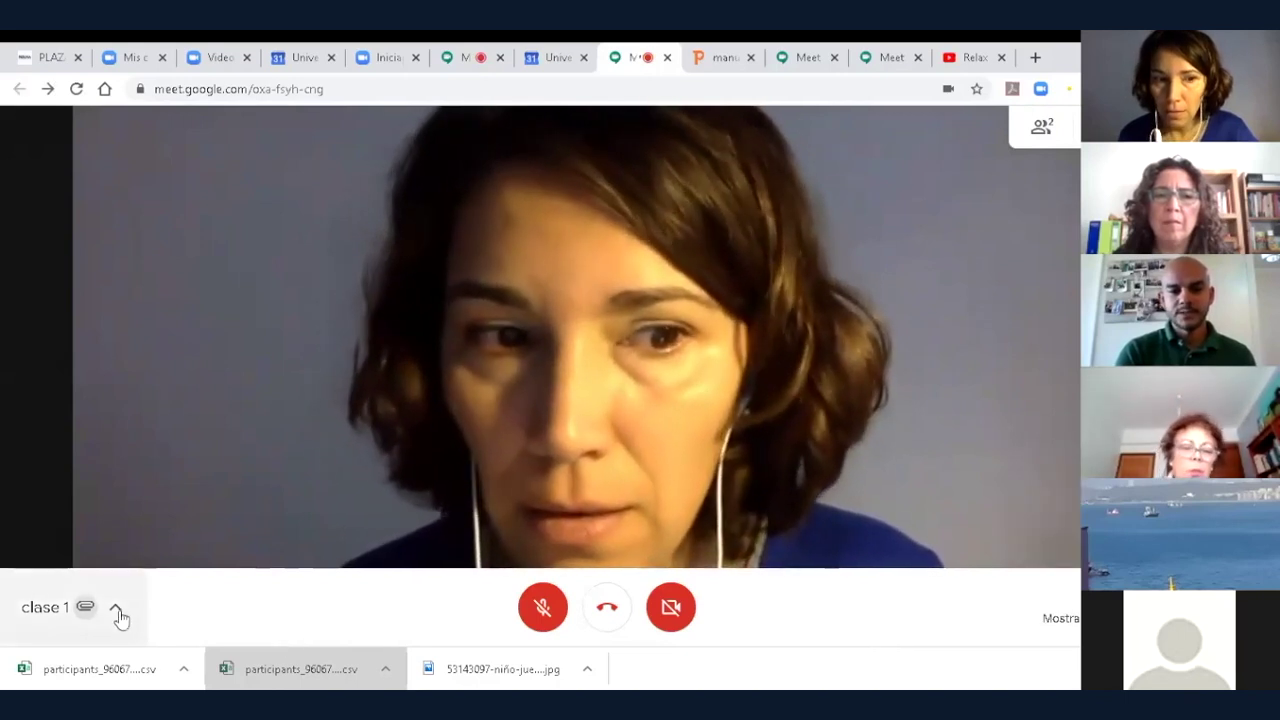
# Compare the meeting's details with its attached files once more and close the meeting information.
pyautogui.click(112, 615)
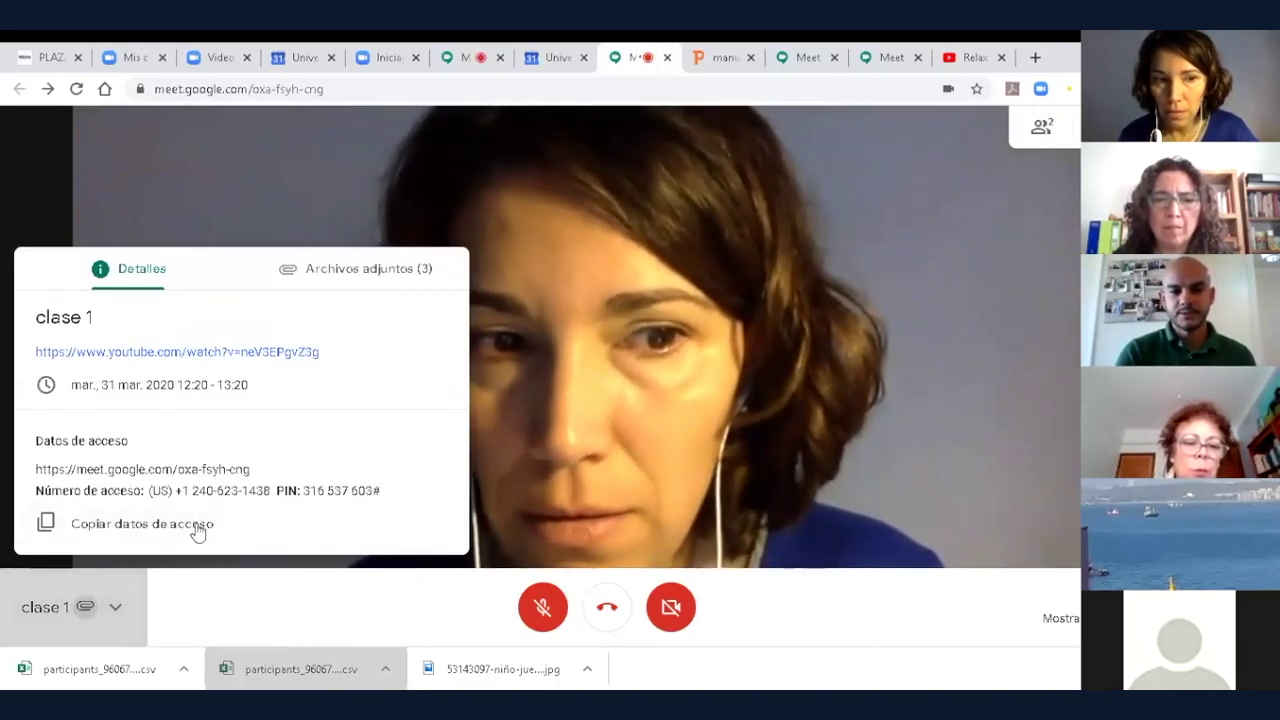
pyautogui.click(338, 274)
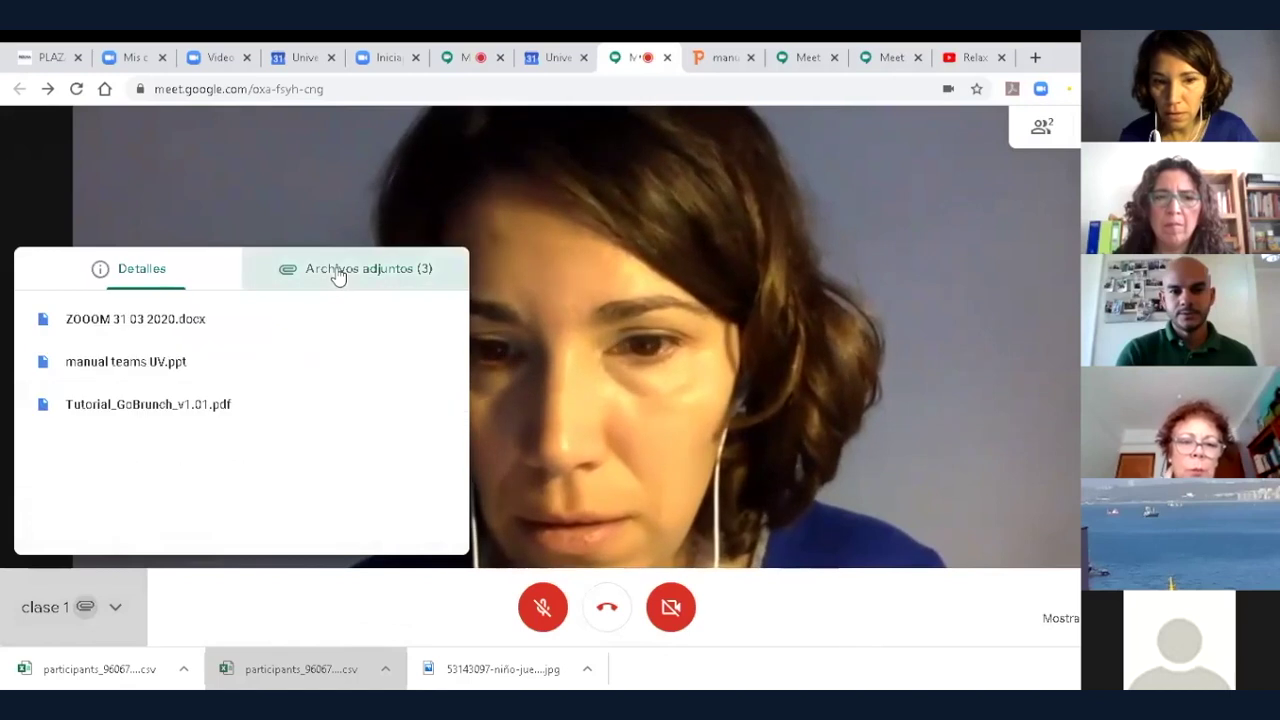
pyautogui.click(139, 282)
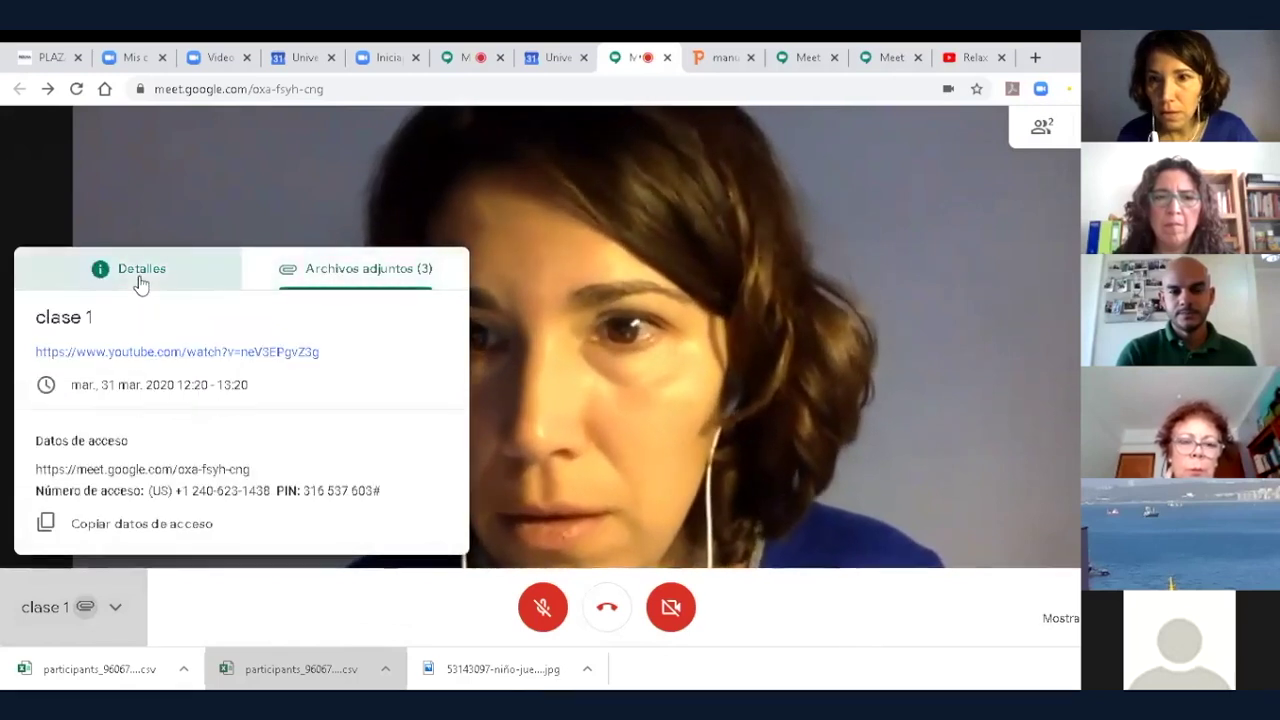
pyautogui.click(322, 280)
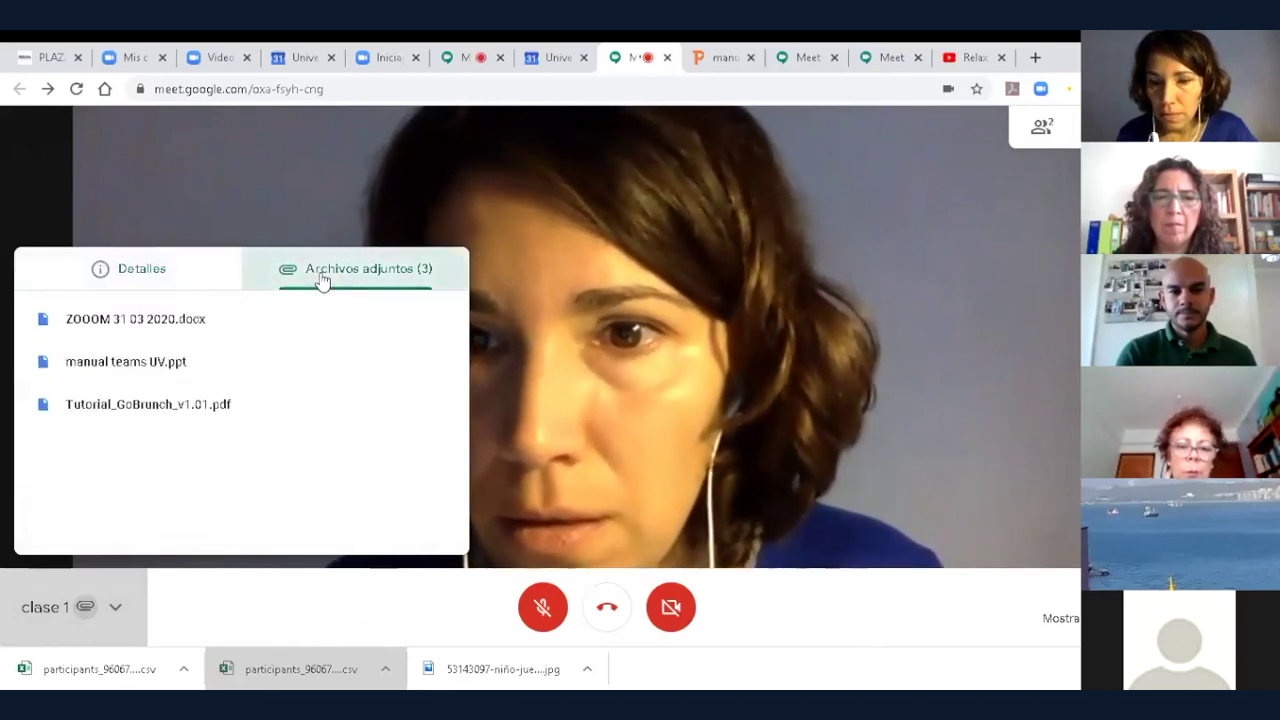
pyautogui.click(958, 446)
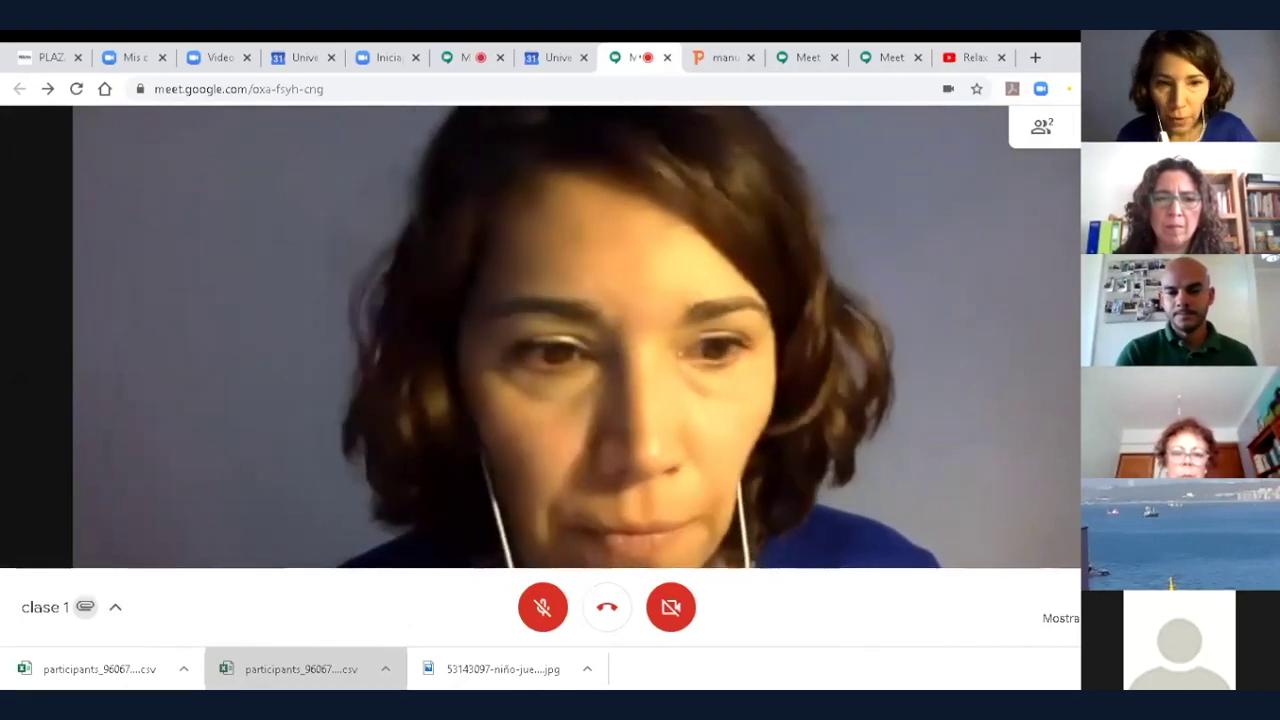